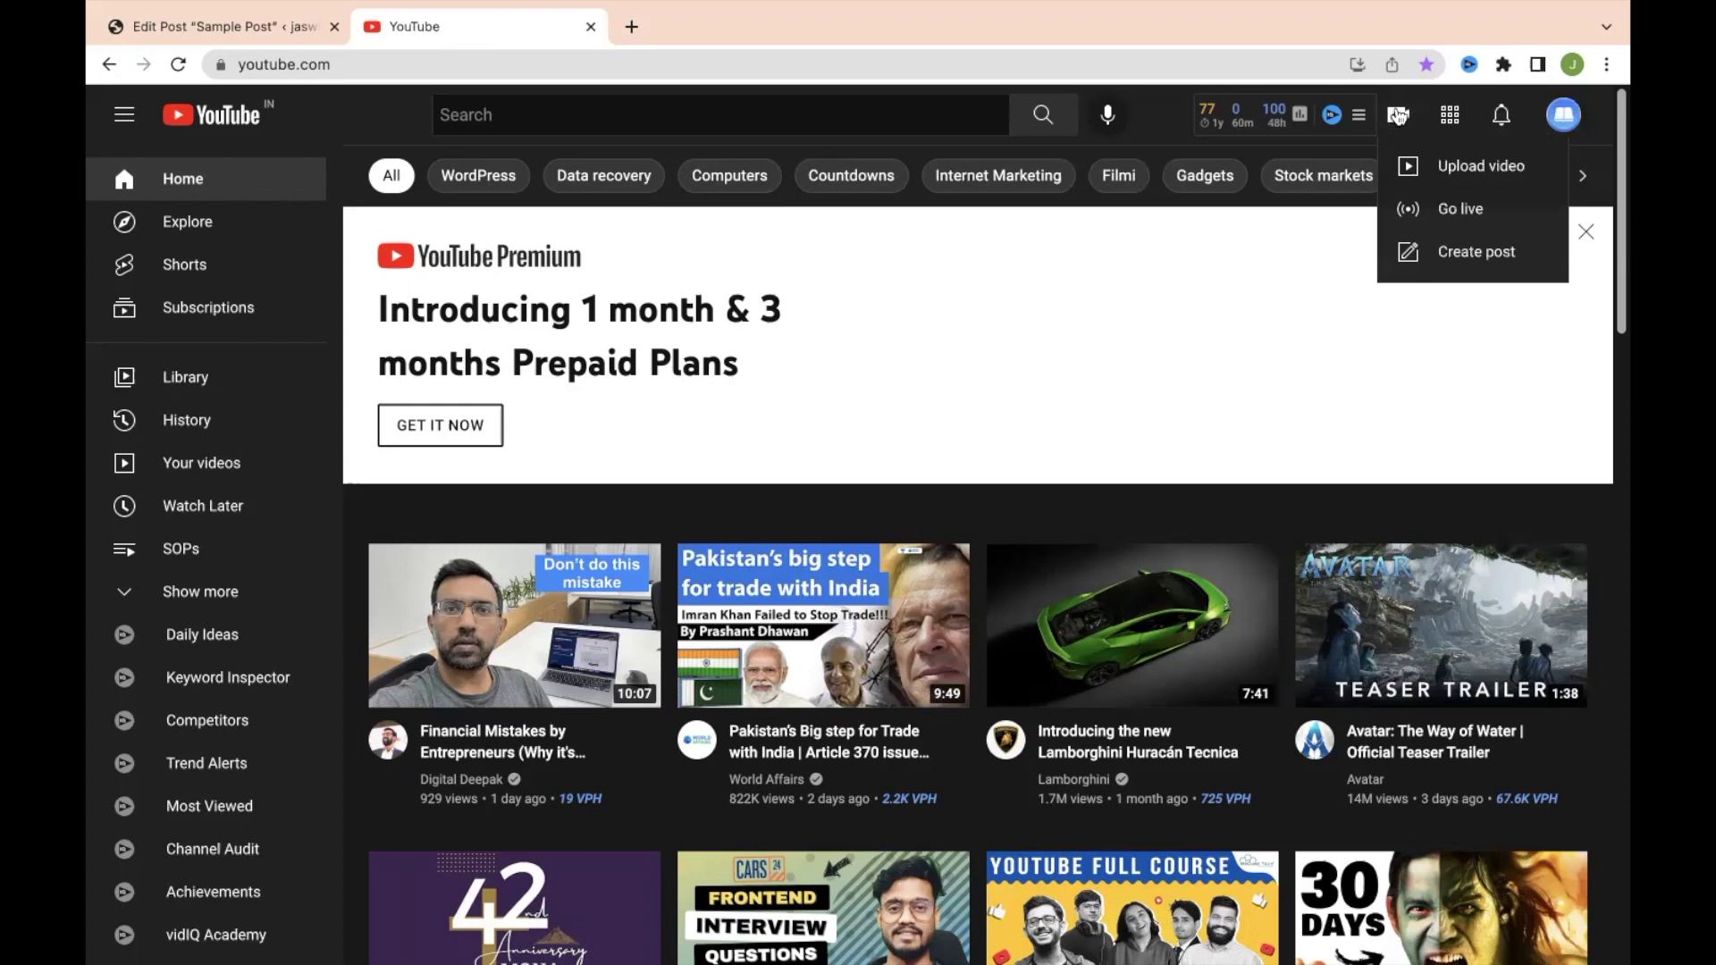
# Start a new video upload to the channel and choose the file SOP31ed.mov
pyautogui.click(1398, 123)
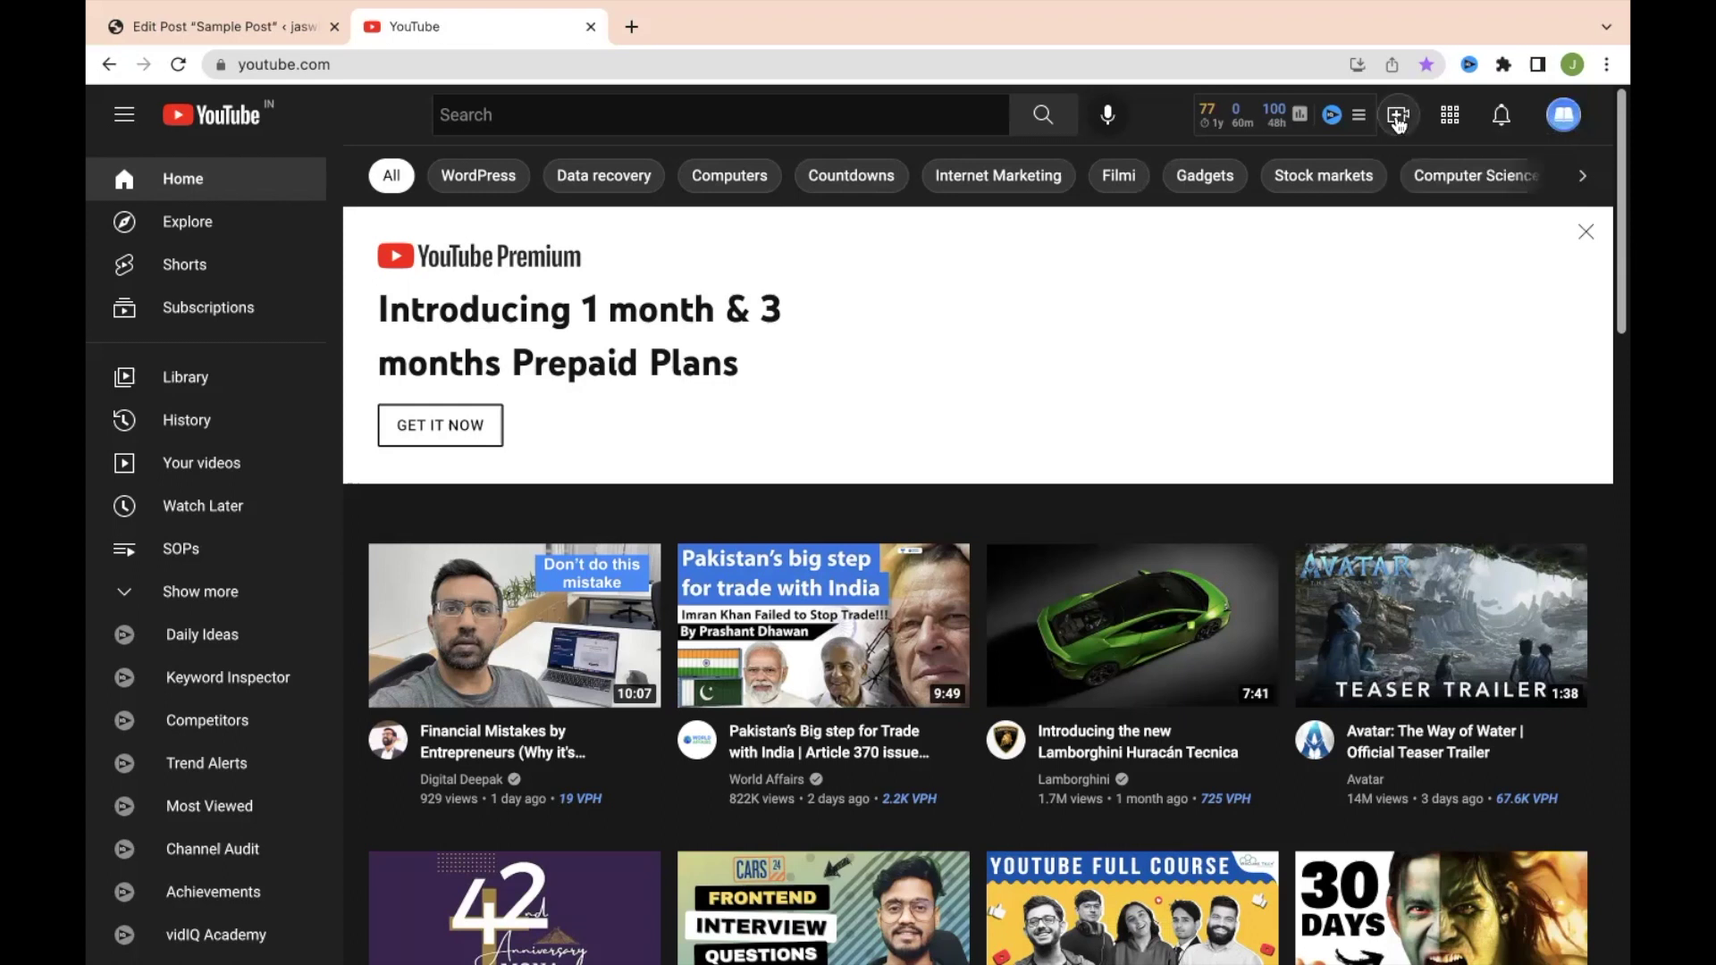
pyautogui.click(1399, 122)
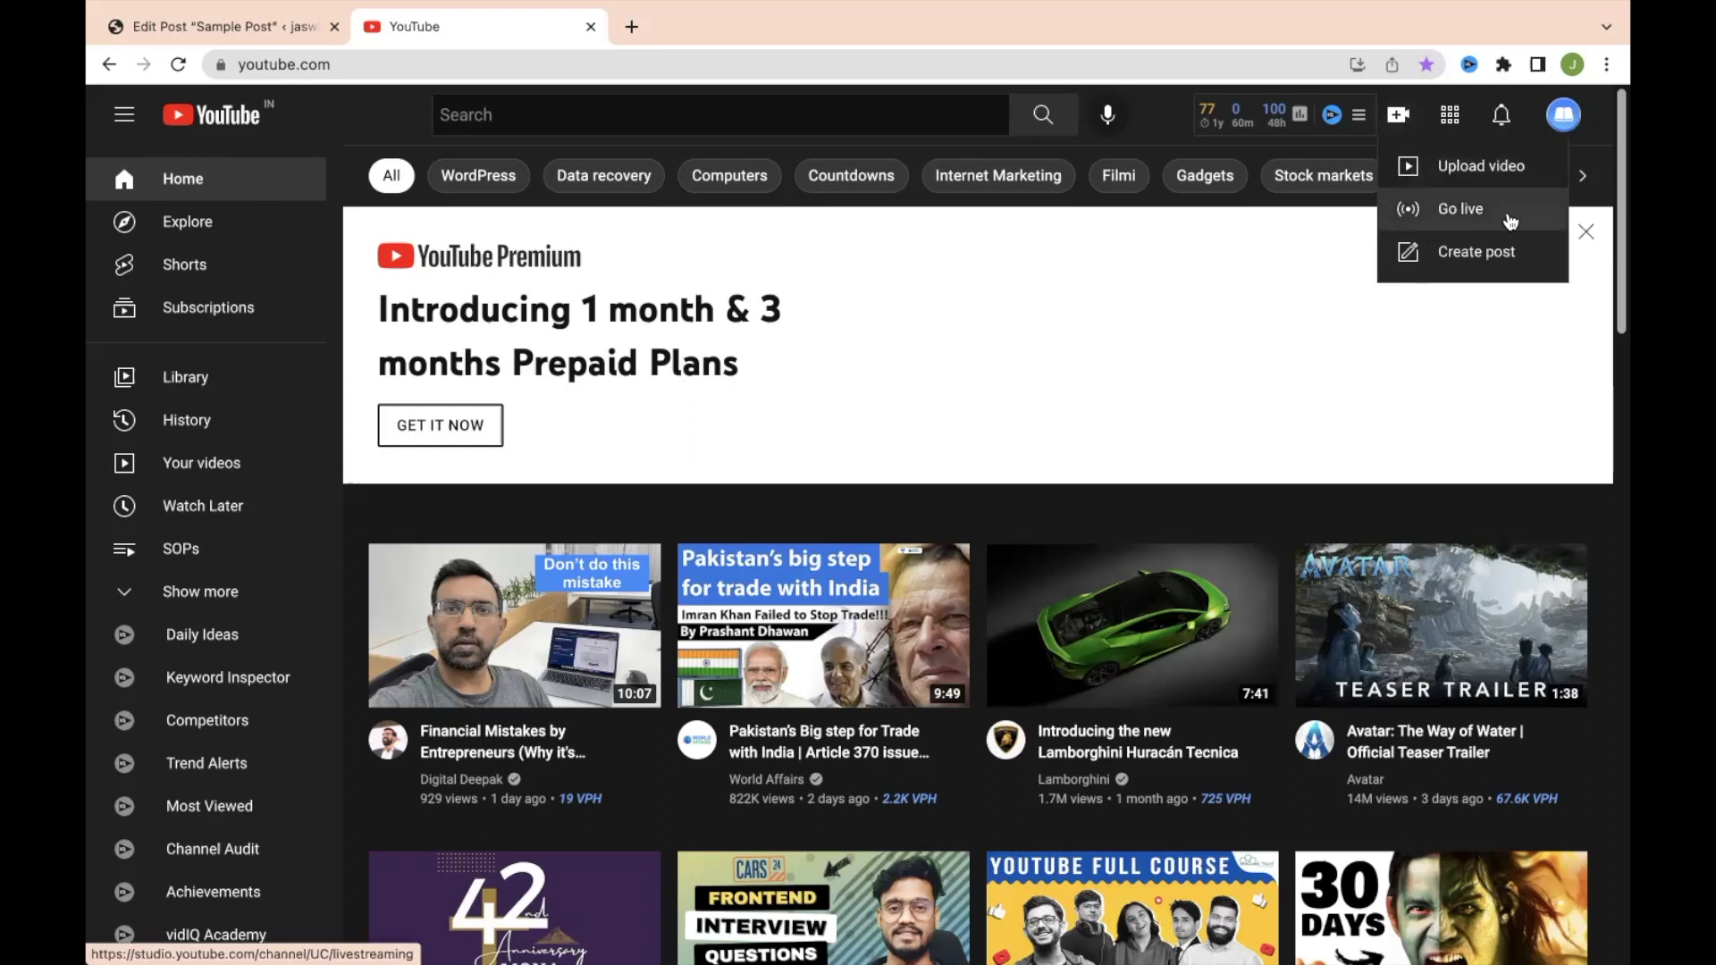
pyautogui.click(1470, 175)
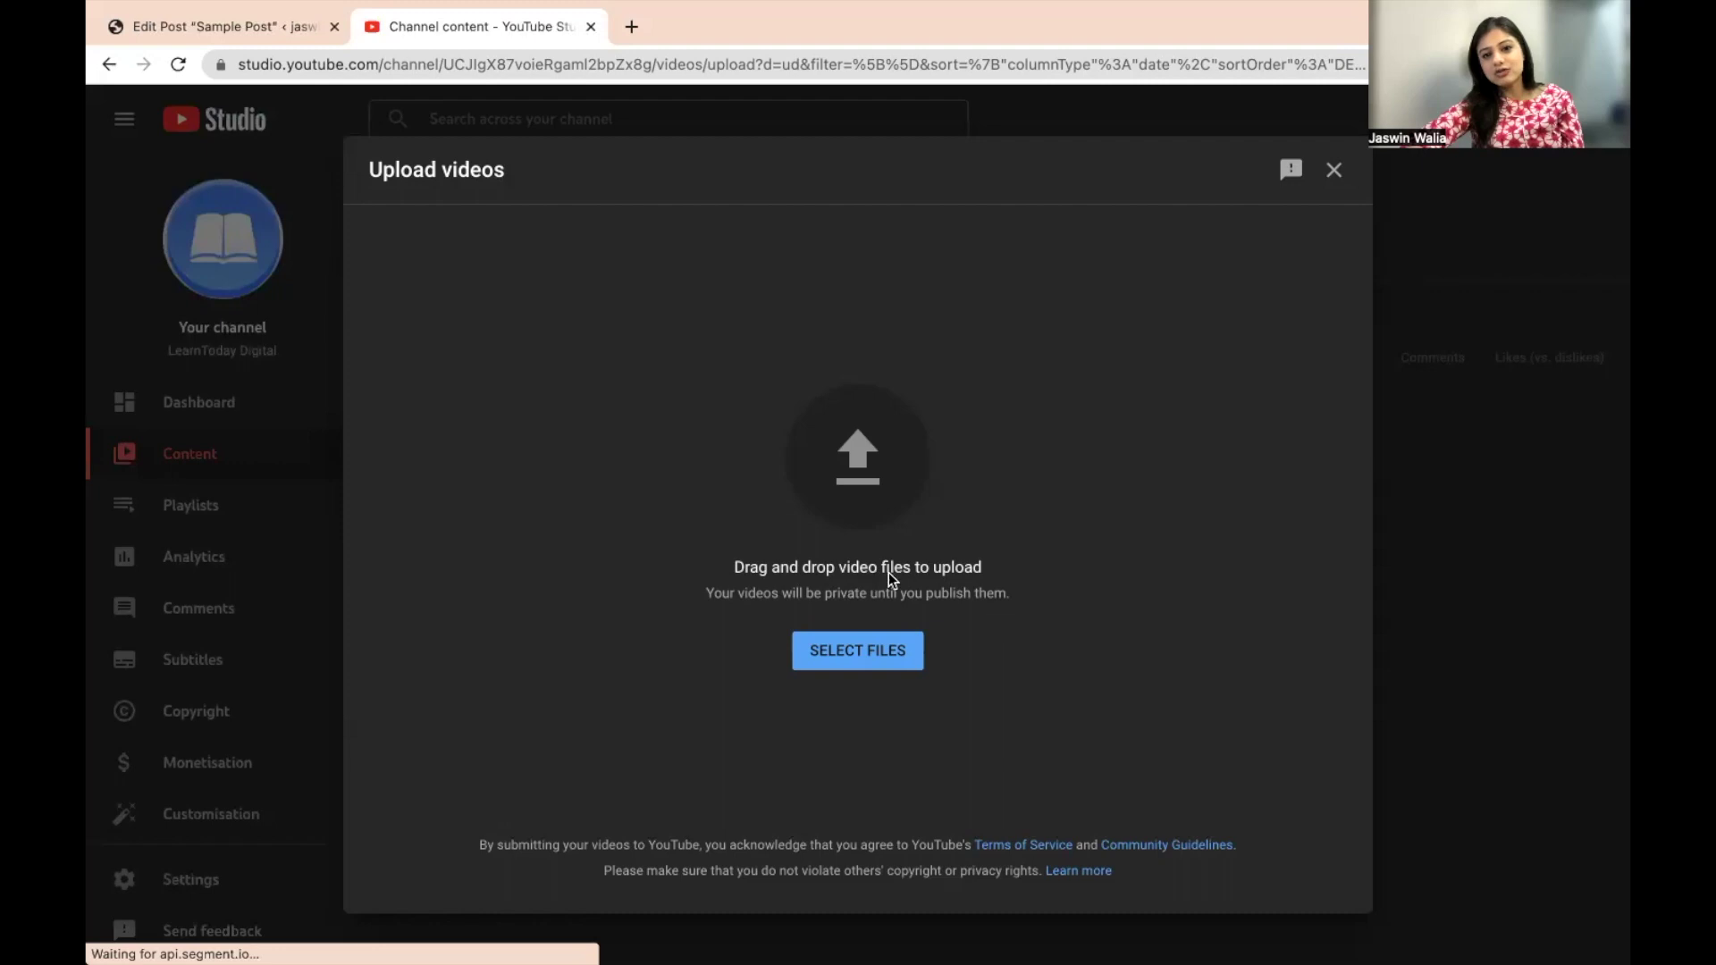
pyautogui.click(870, 652)
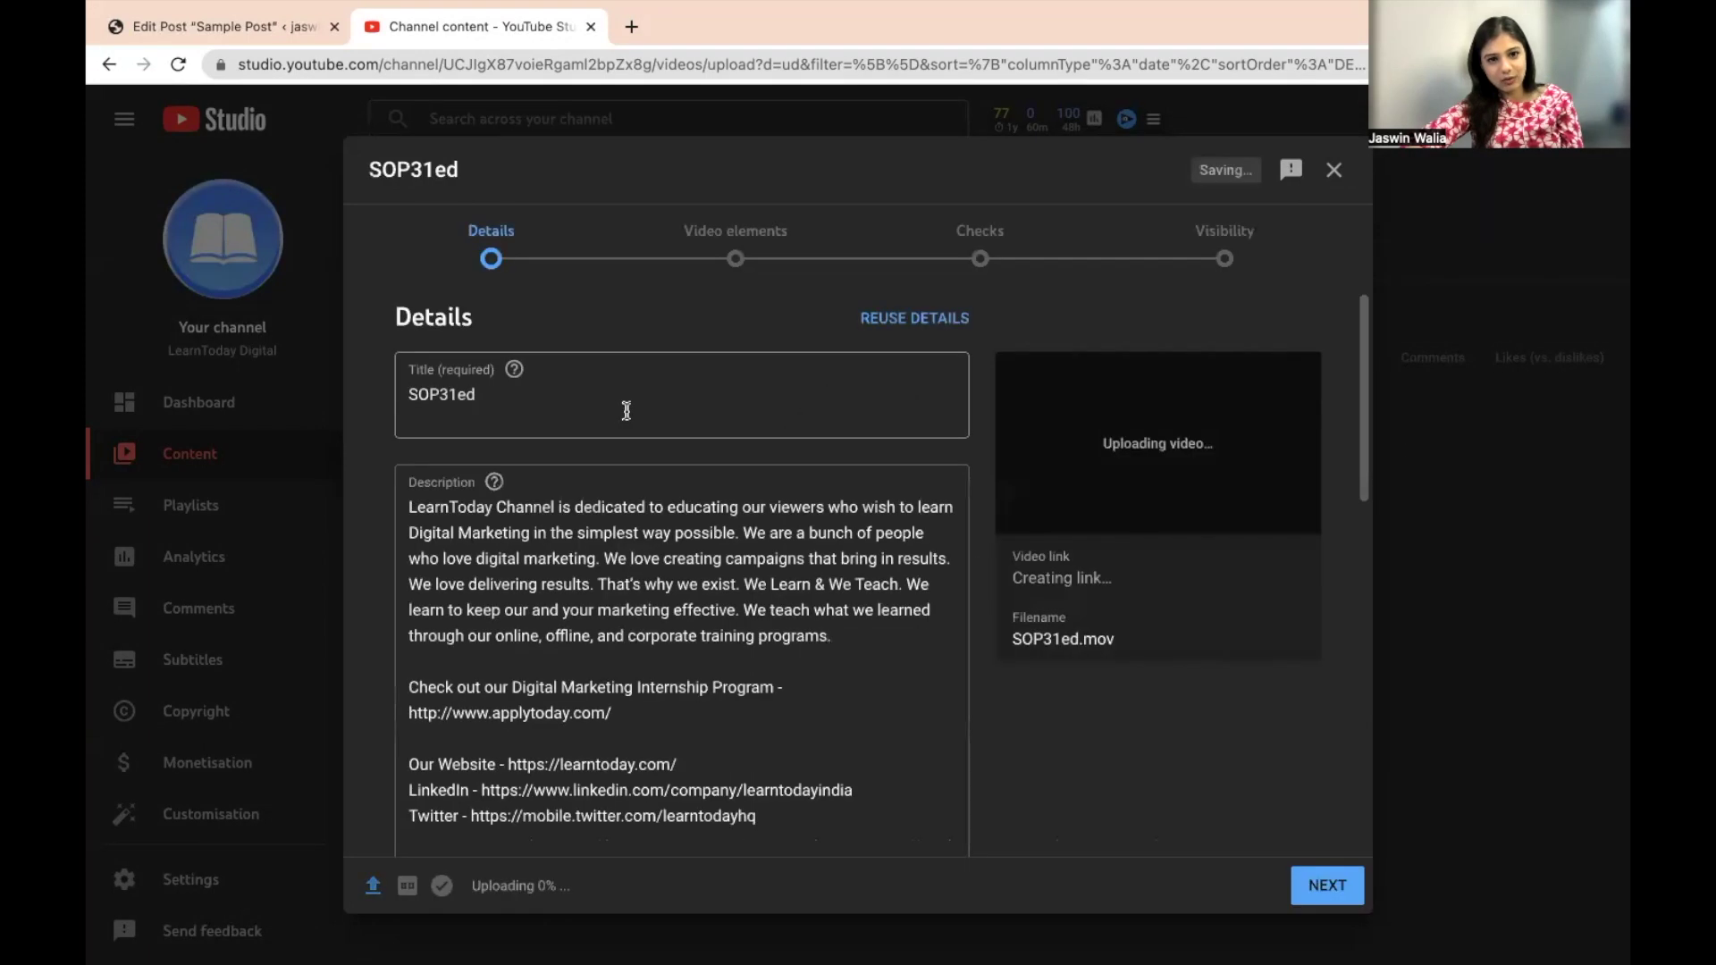
# Replace the video title with "Create privacy policy for wordpress website"
pyautogui.doubleClick(563, 381)
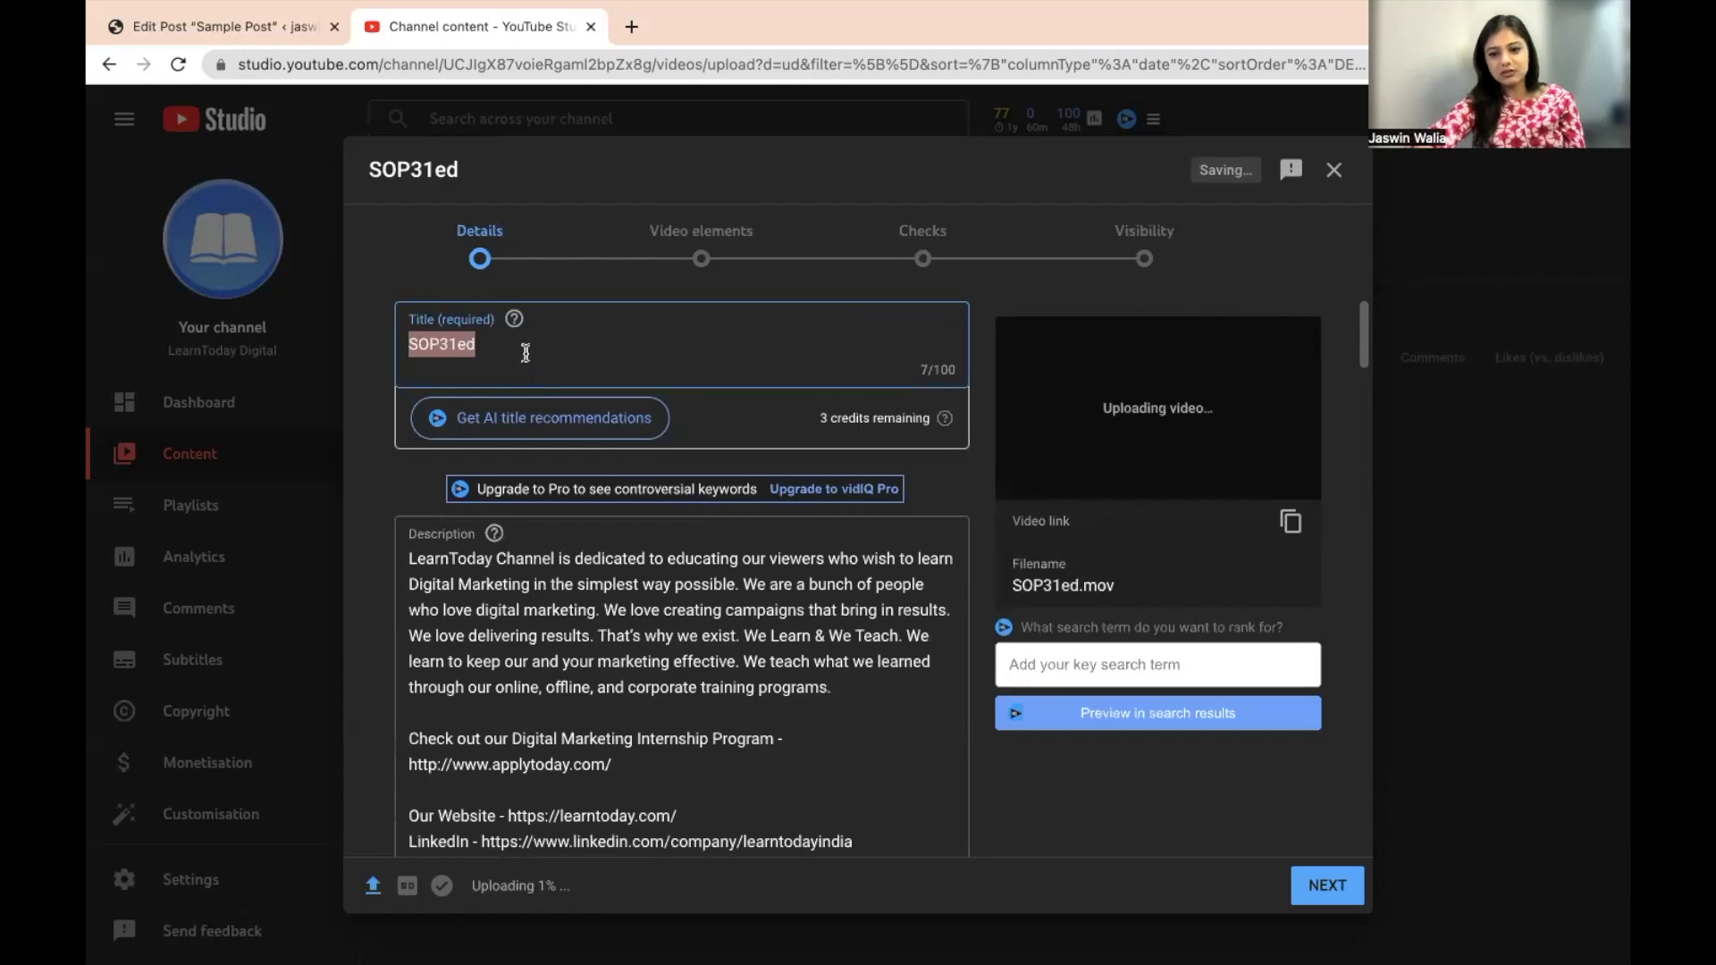
pyautogui.press('BackSpace')
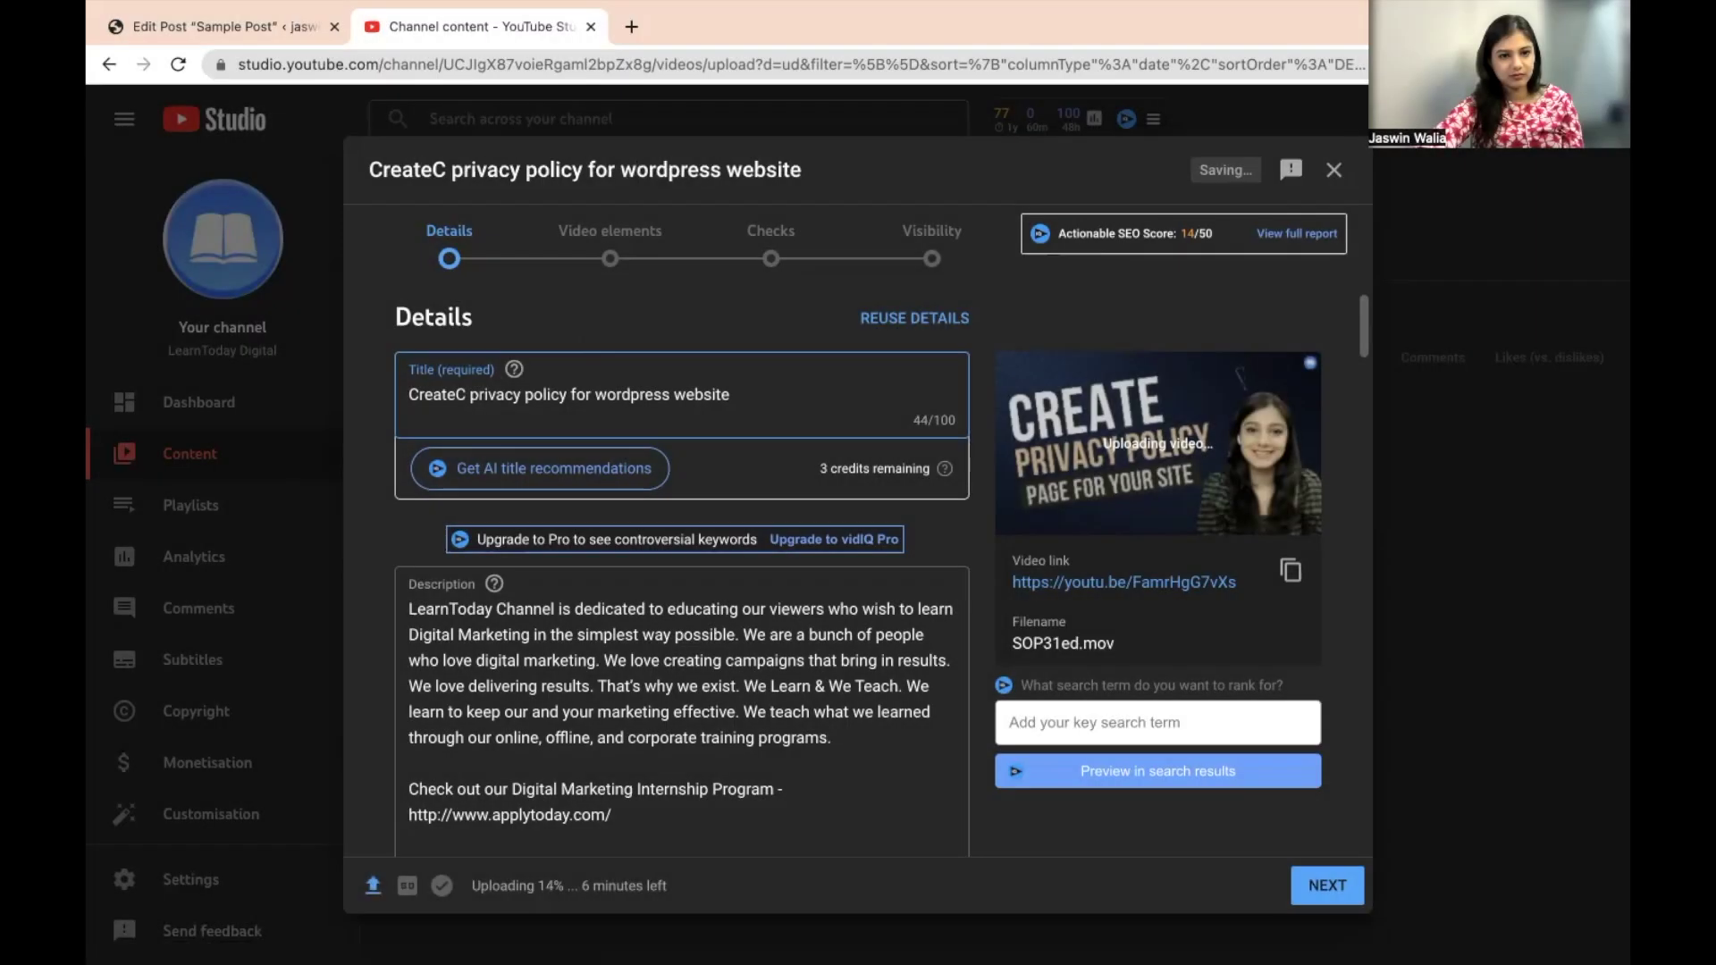
pyautogui.press('BackSpace')
pyautogui.click(669, 345)
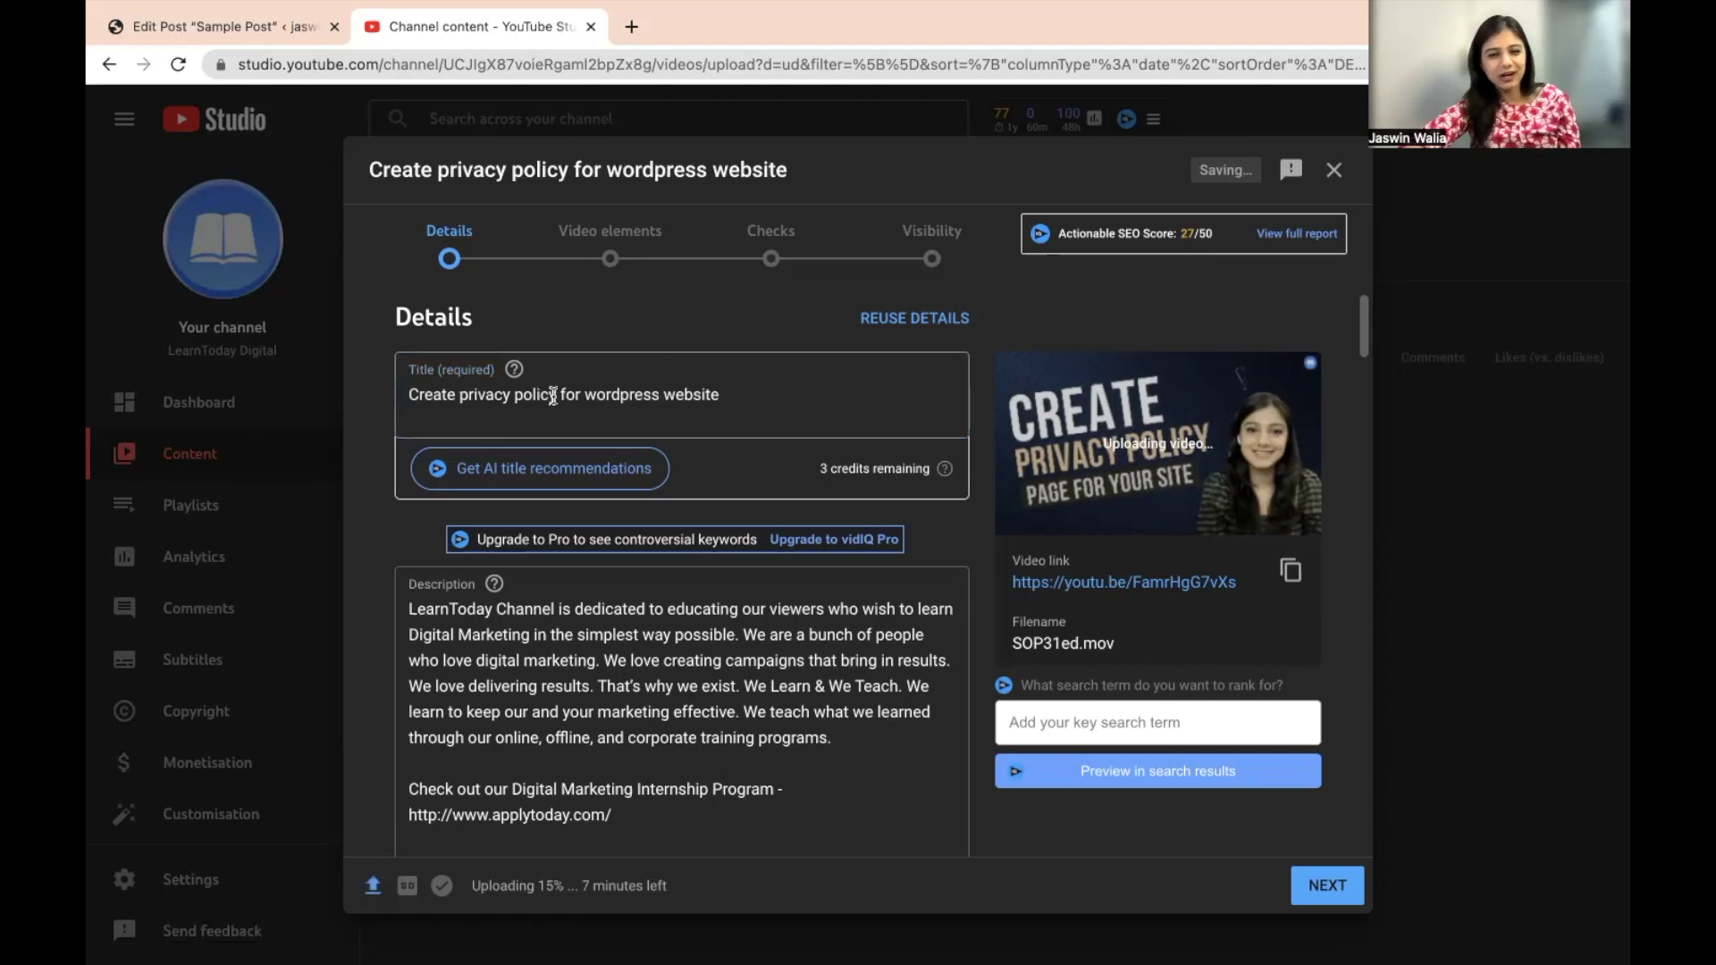
# Examine the video's description text, thumbnail options and available playlists without changing them
pyautogui.scroll(-3, 536, 406)
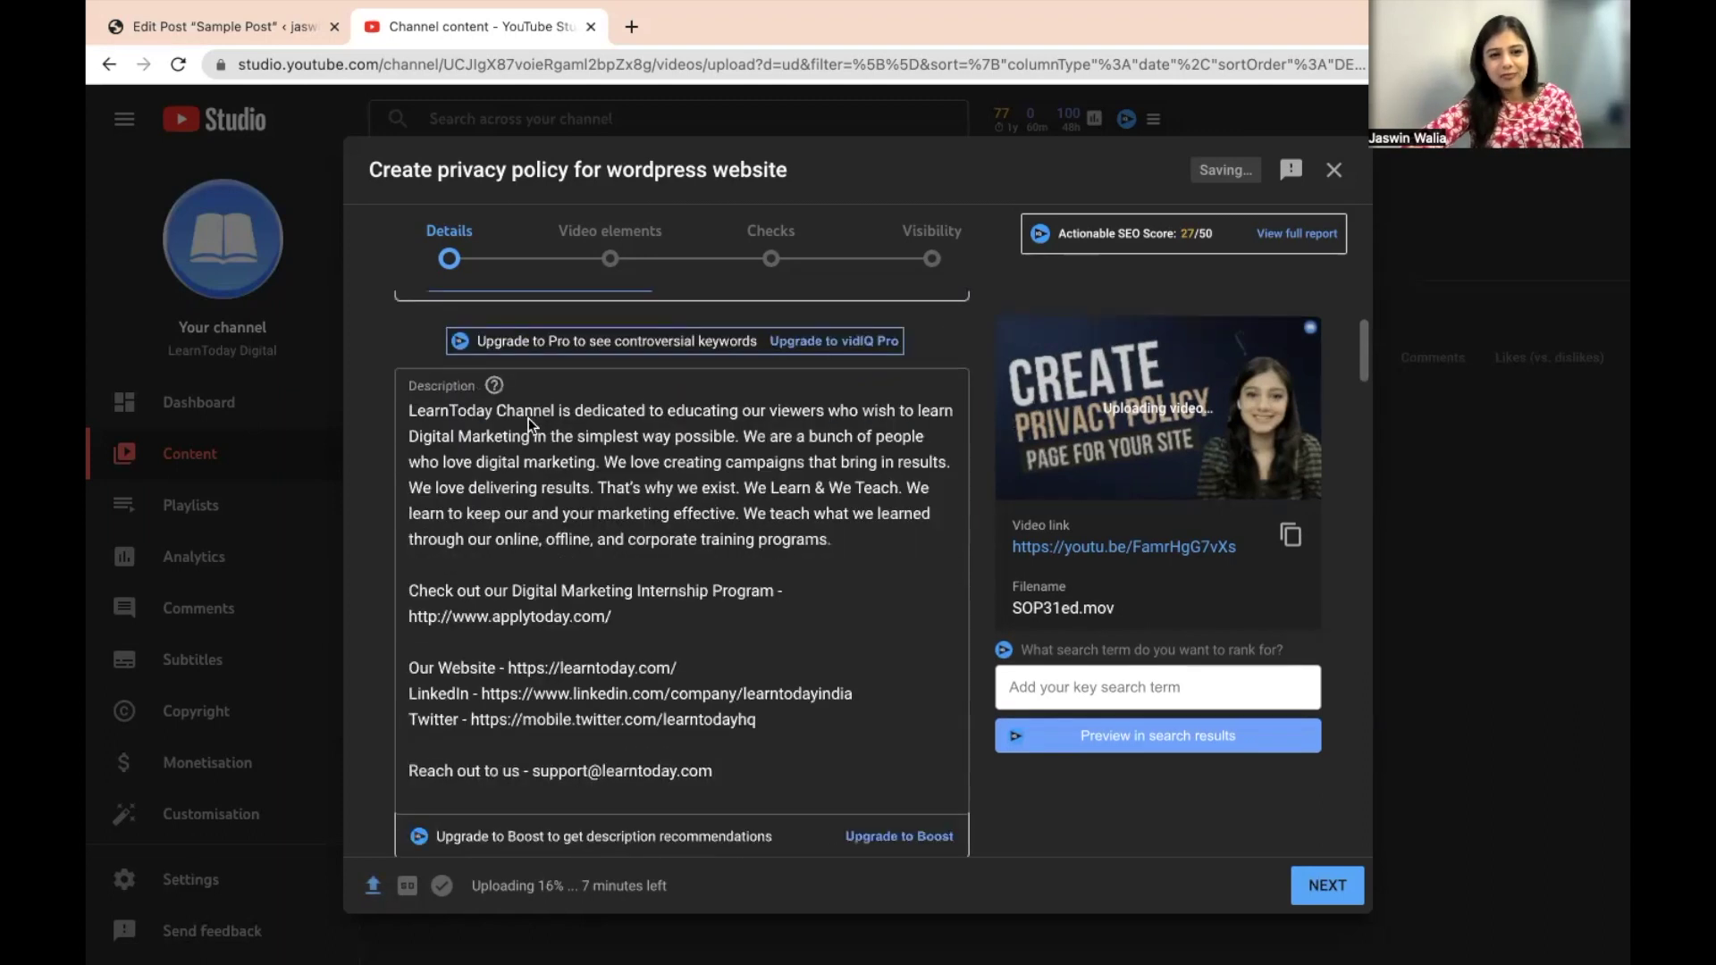
pyautogui.scroll(-5, 517, 766)
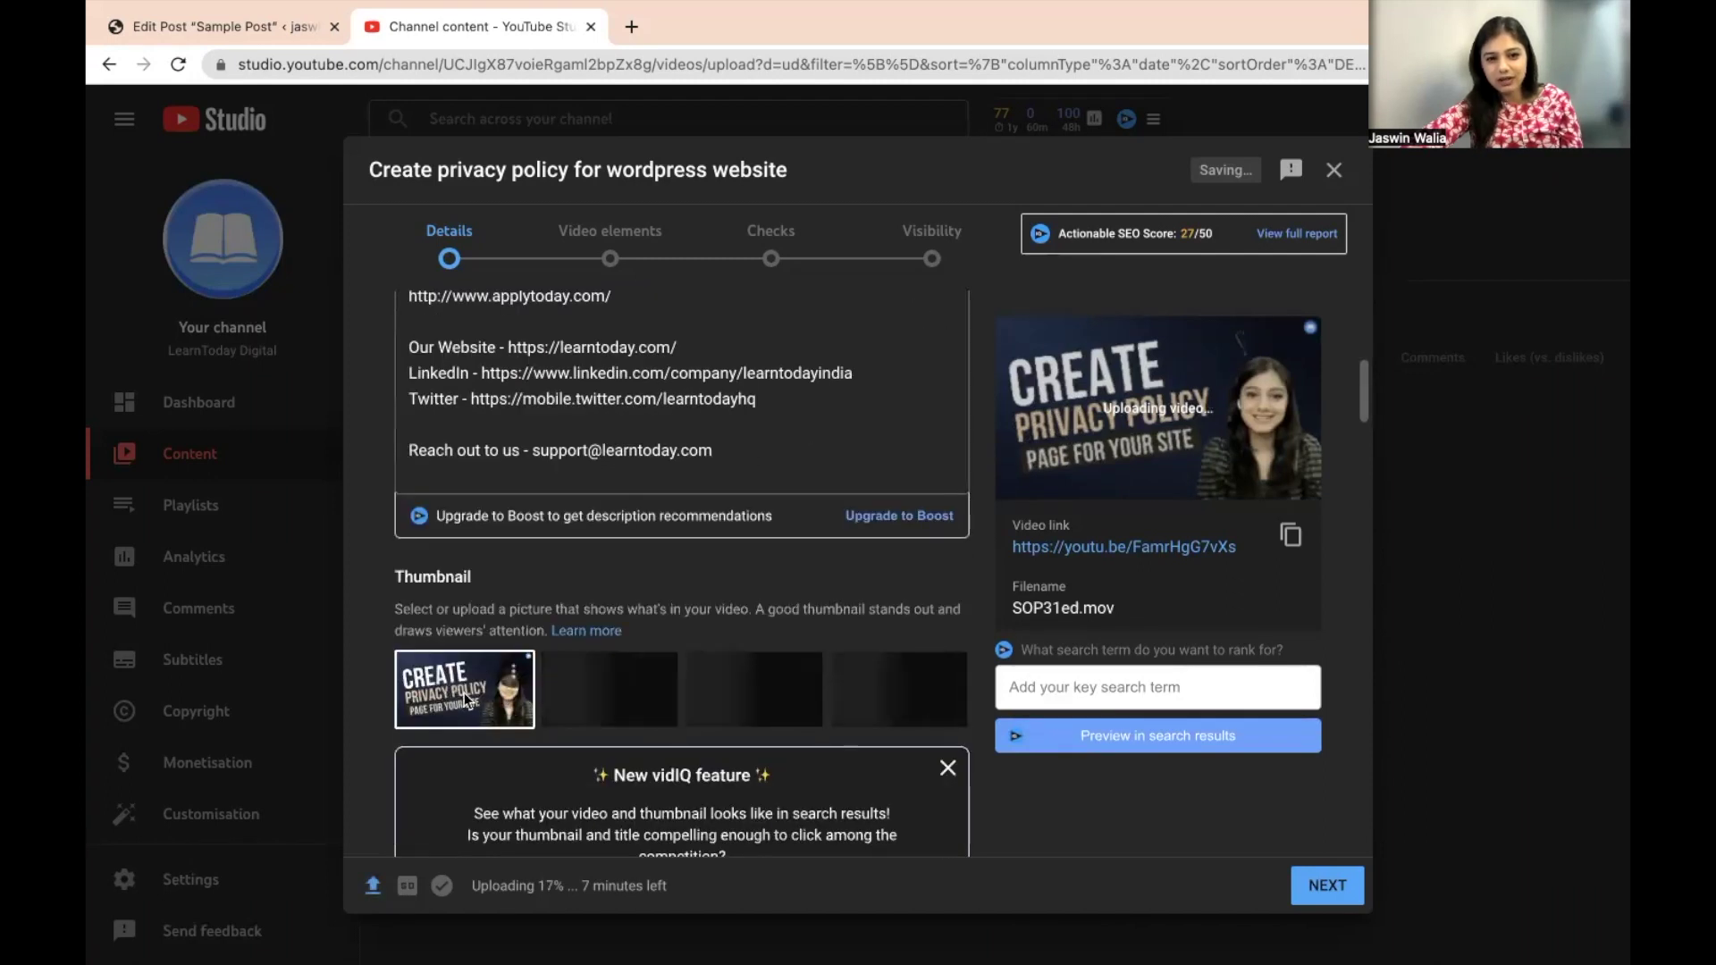
pyautogui.click(512, 677)
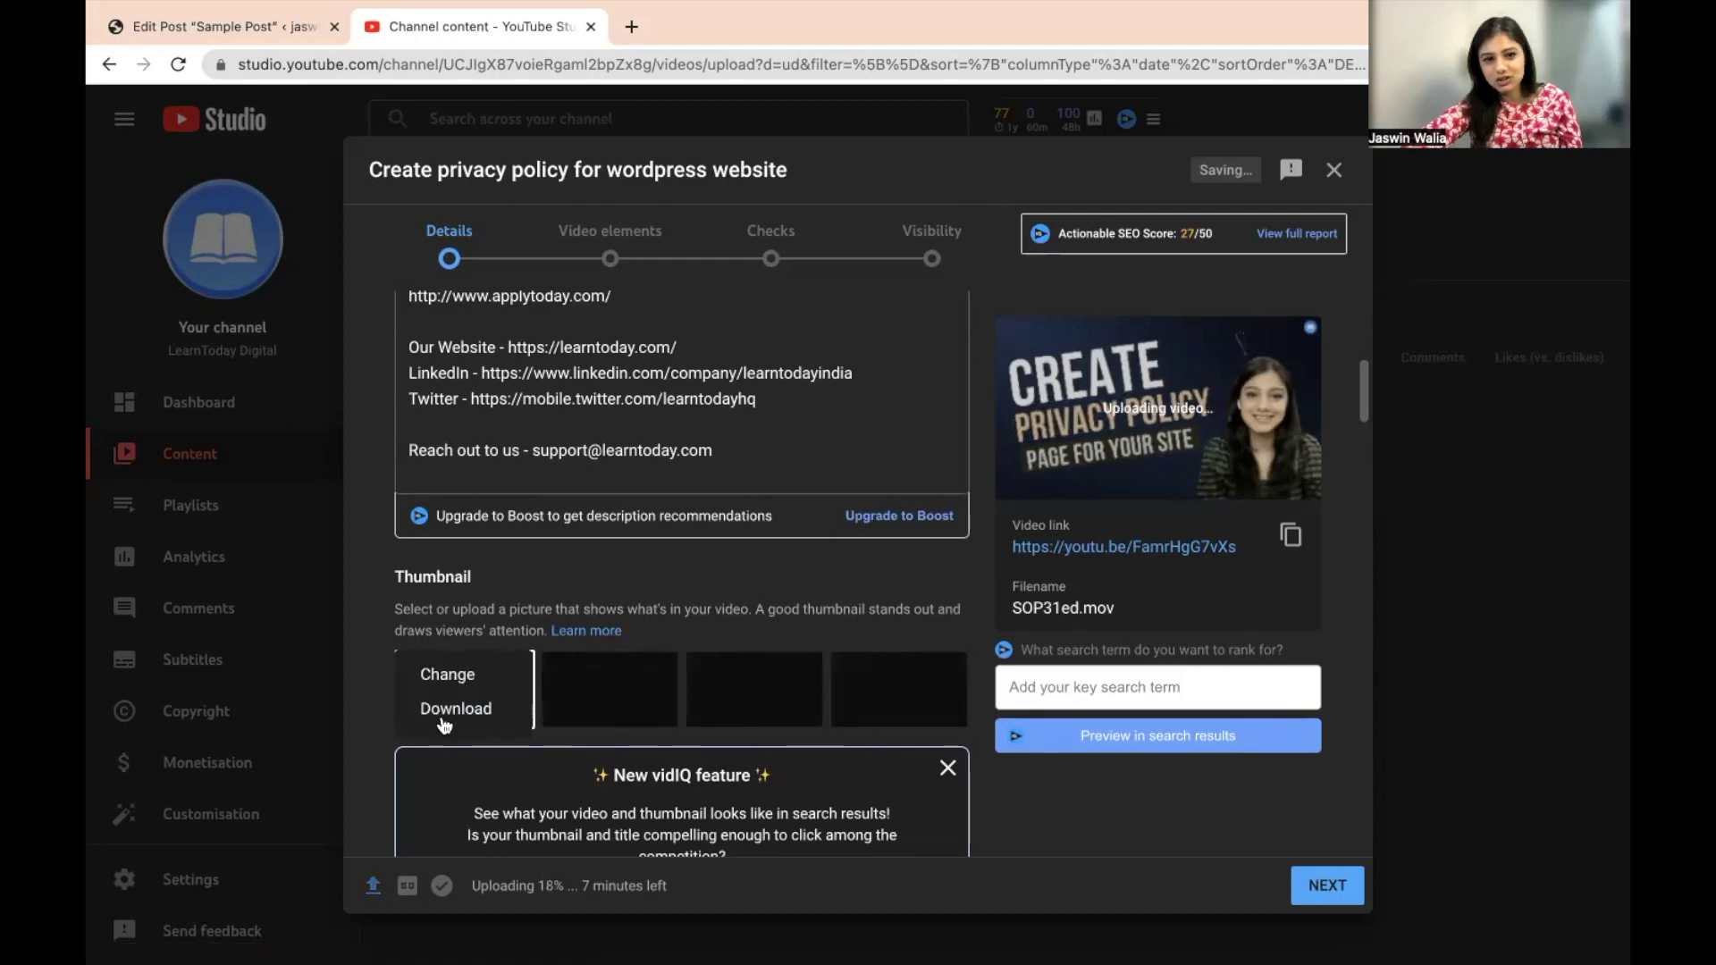
pyautogui.click(674, 575)
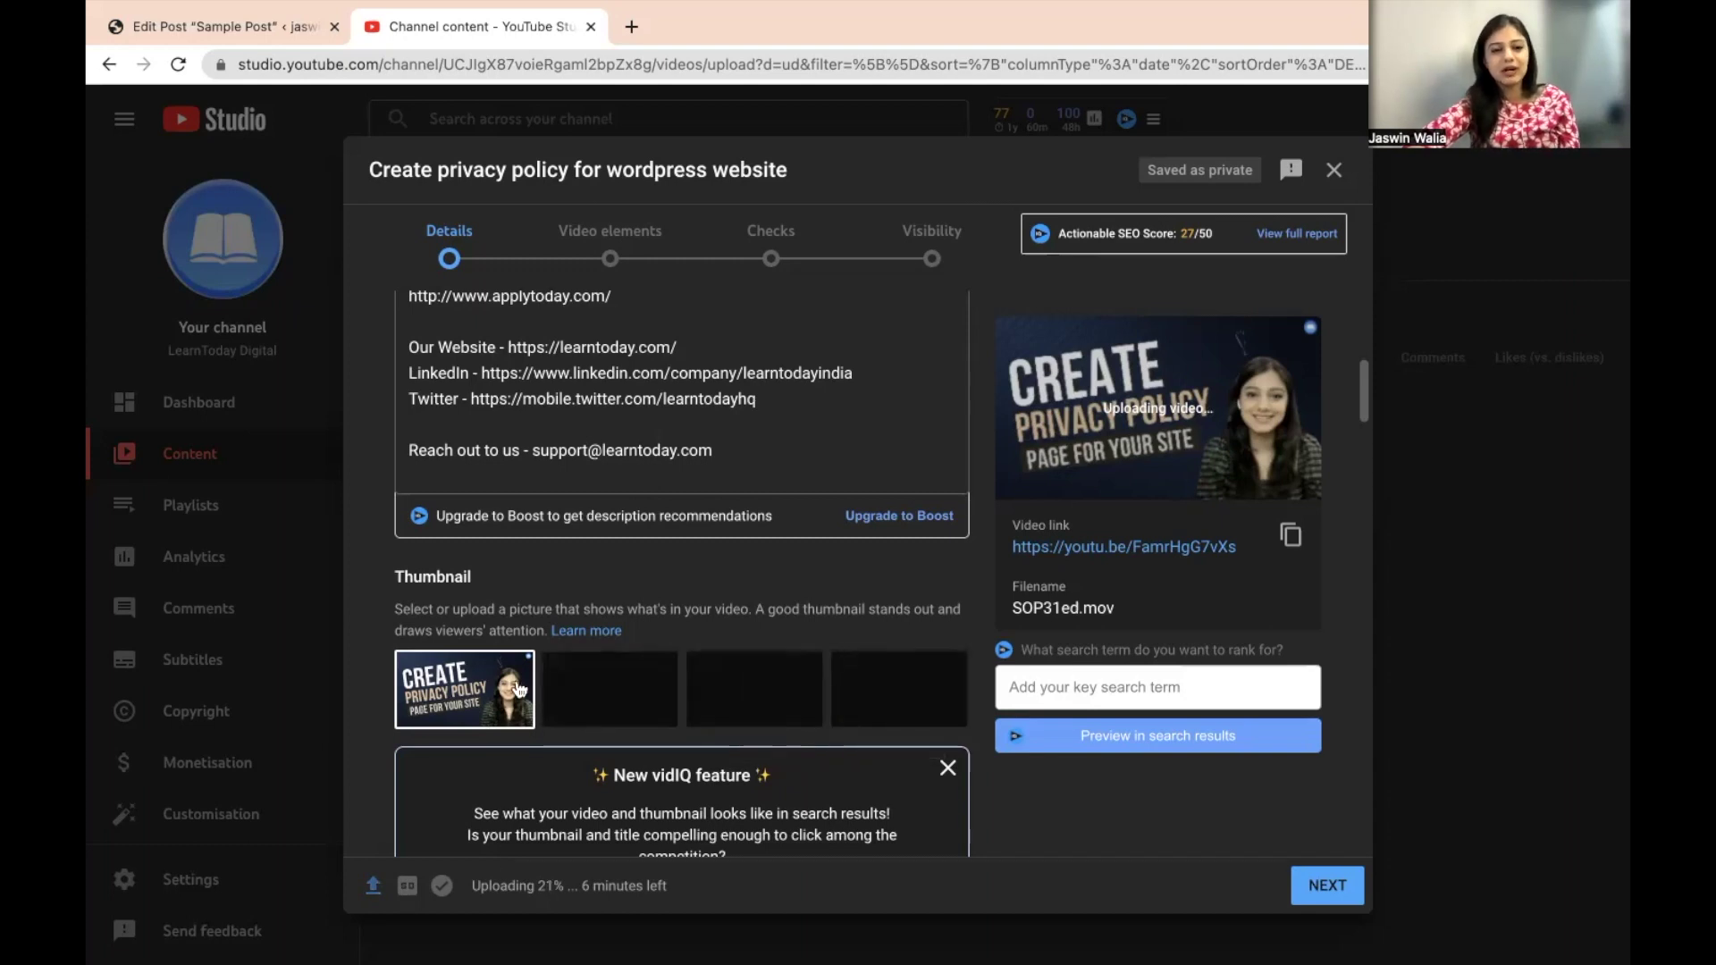
pyautogui.scroll(-3, 516, 687)
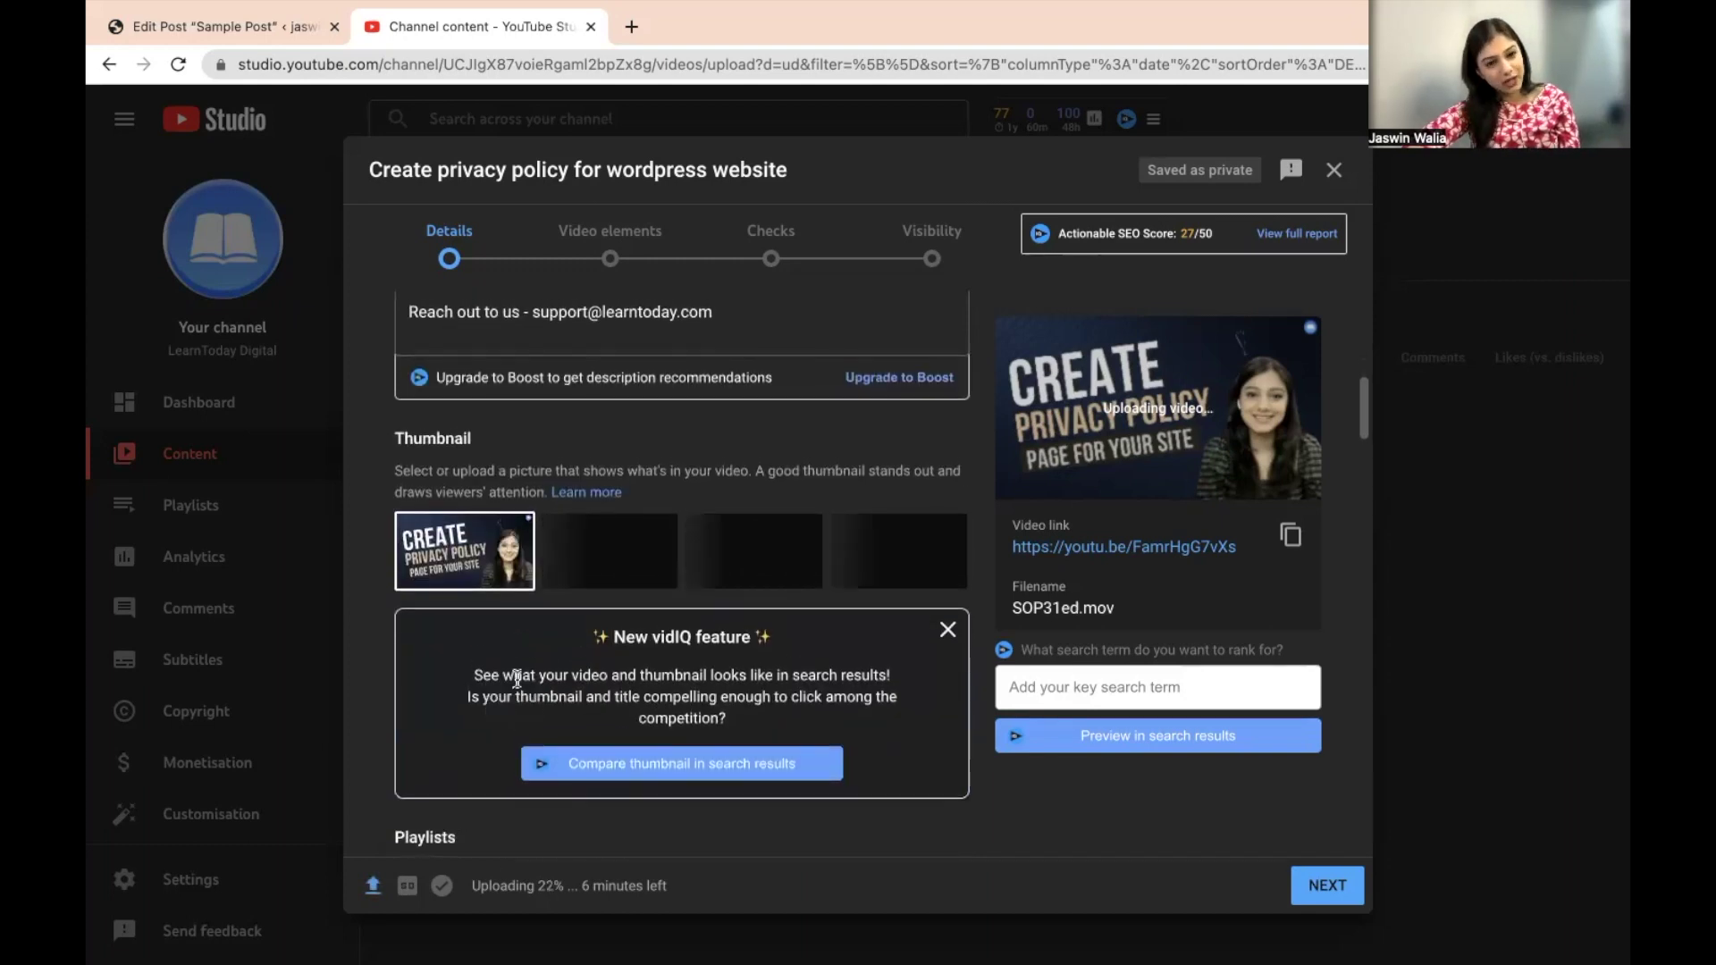
pyautogui.scroll(-3, 517, 684)
pyautogui.scroll(-3, 516, 680)
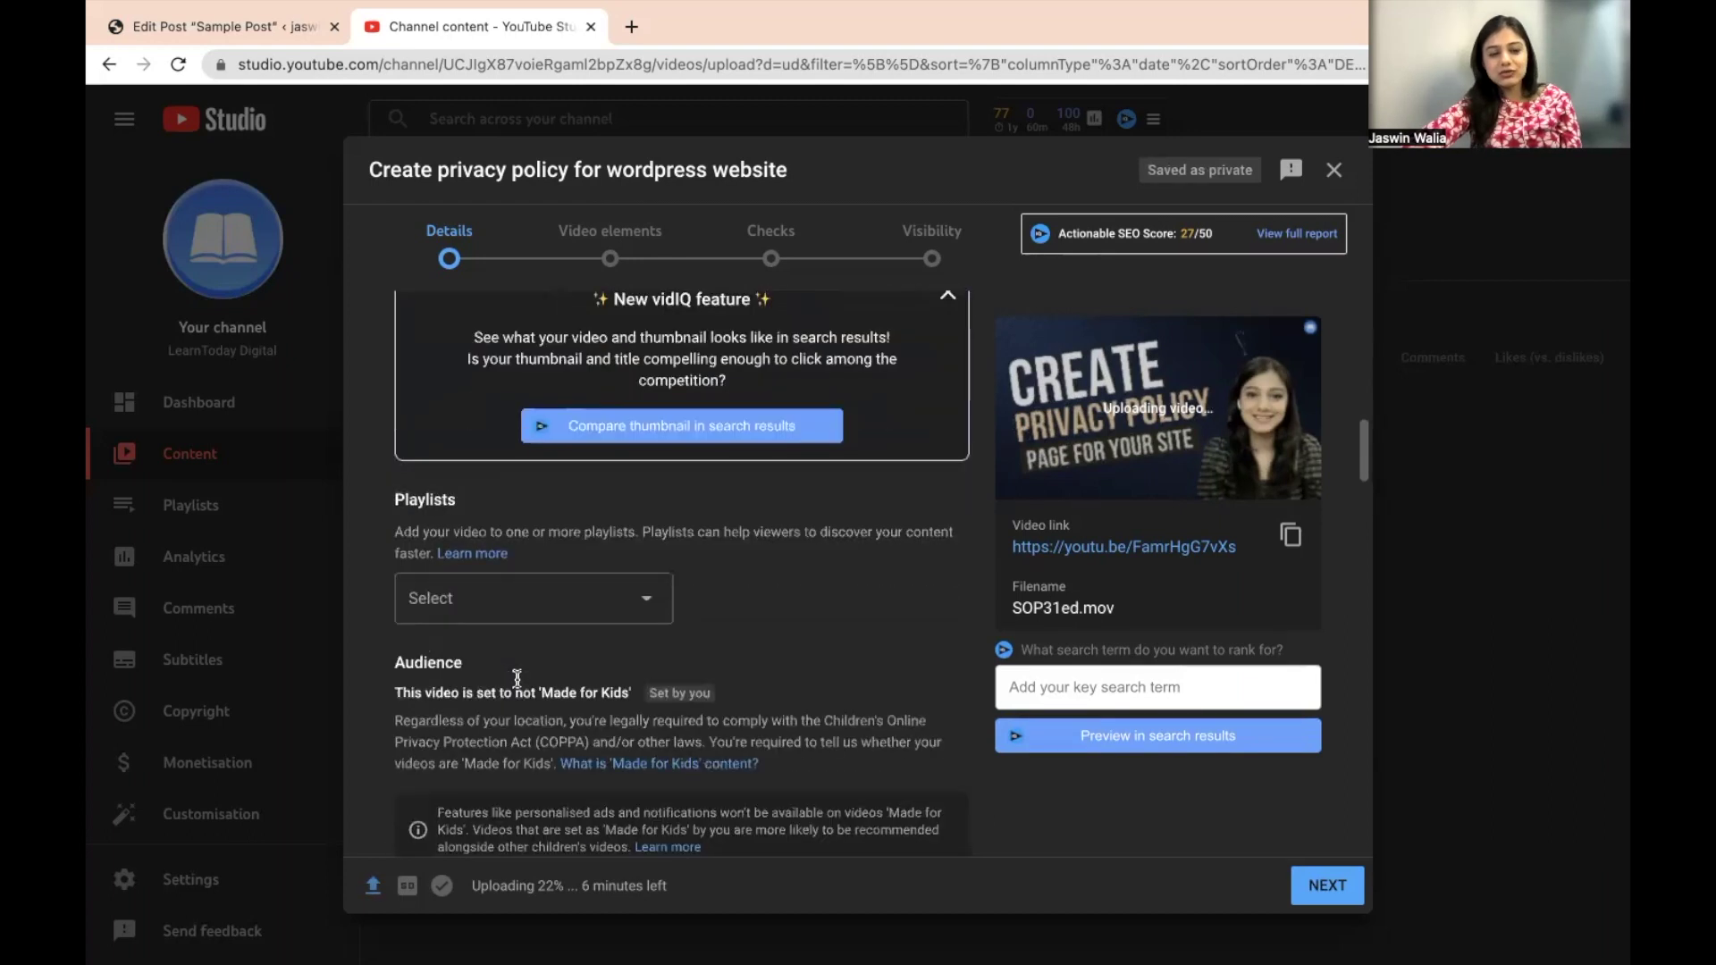
pyautogui.click(565, 595)
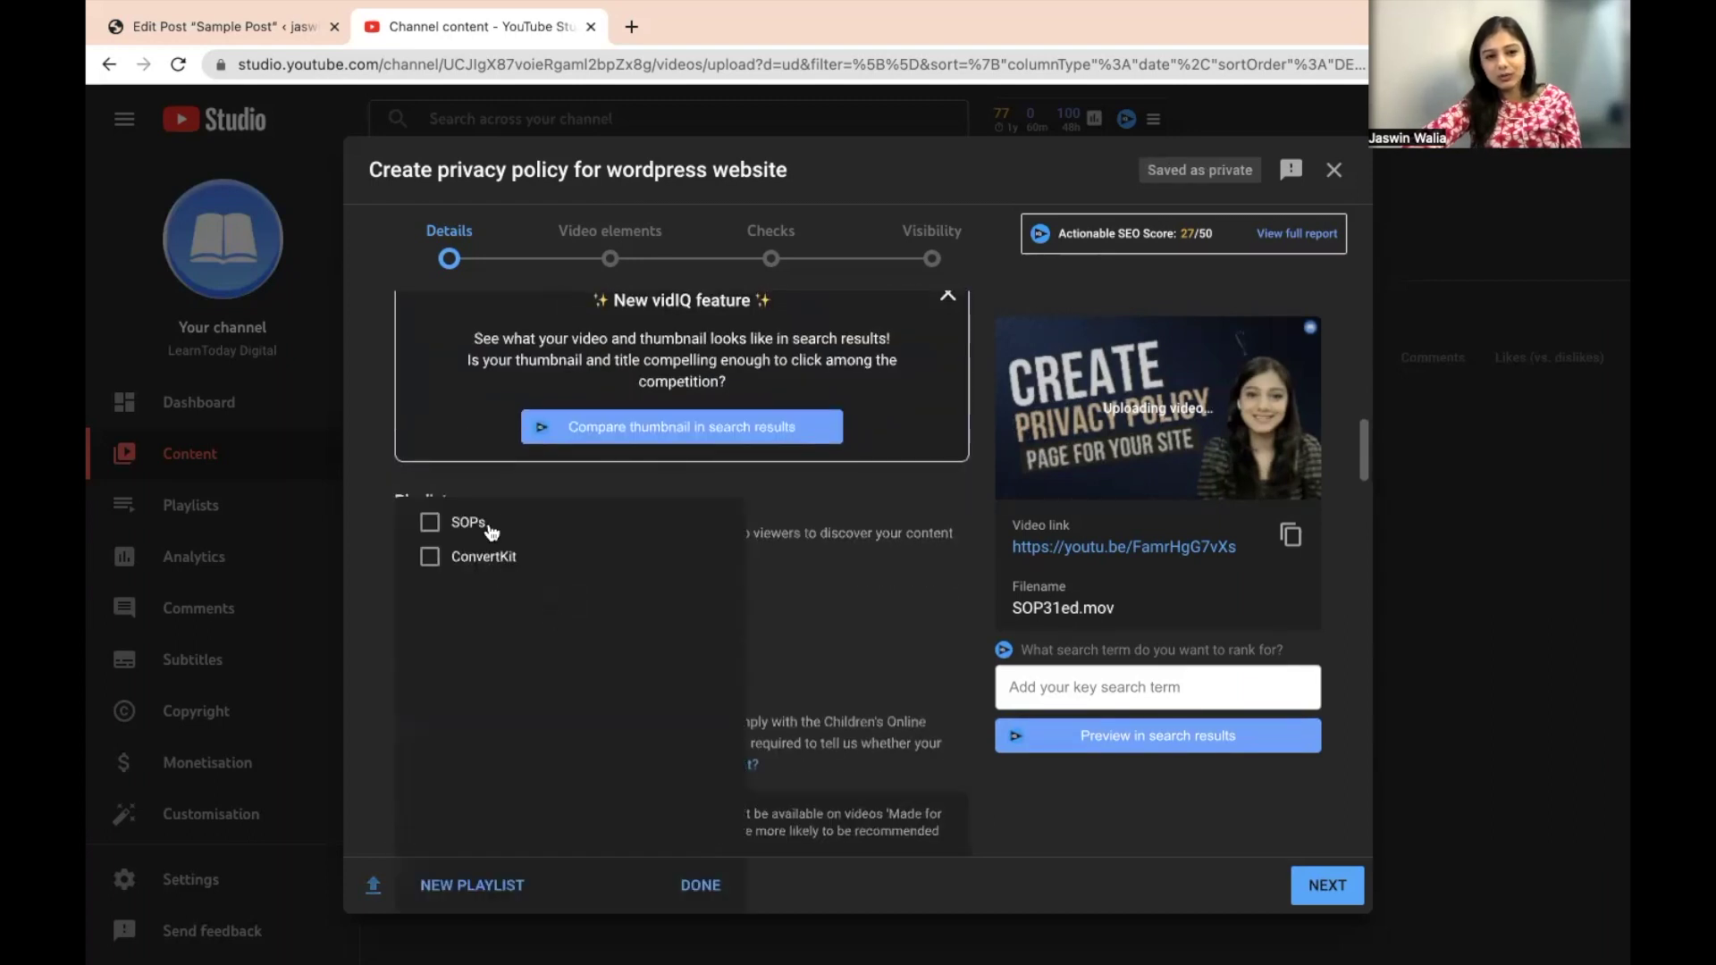
pyautogui.click(797, 641)
# Examine the audience, paid promotion, automatic chapters and tags settings in the remaining video details
pyautogui.scroll(-5, 796, 641)
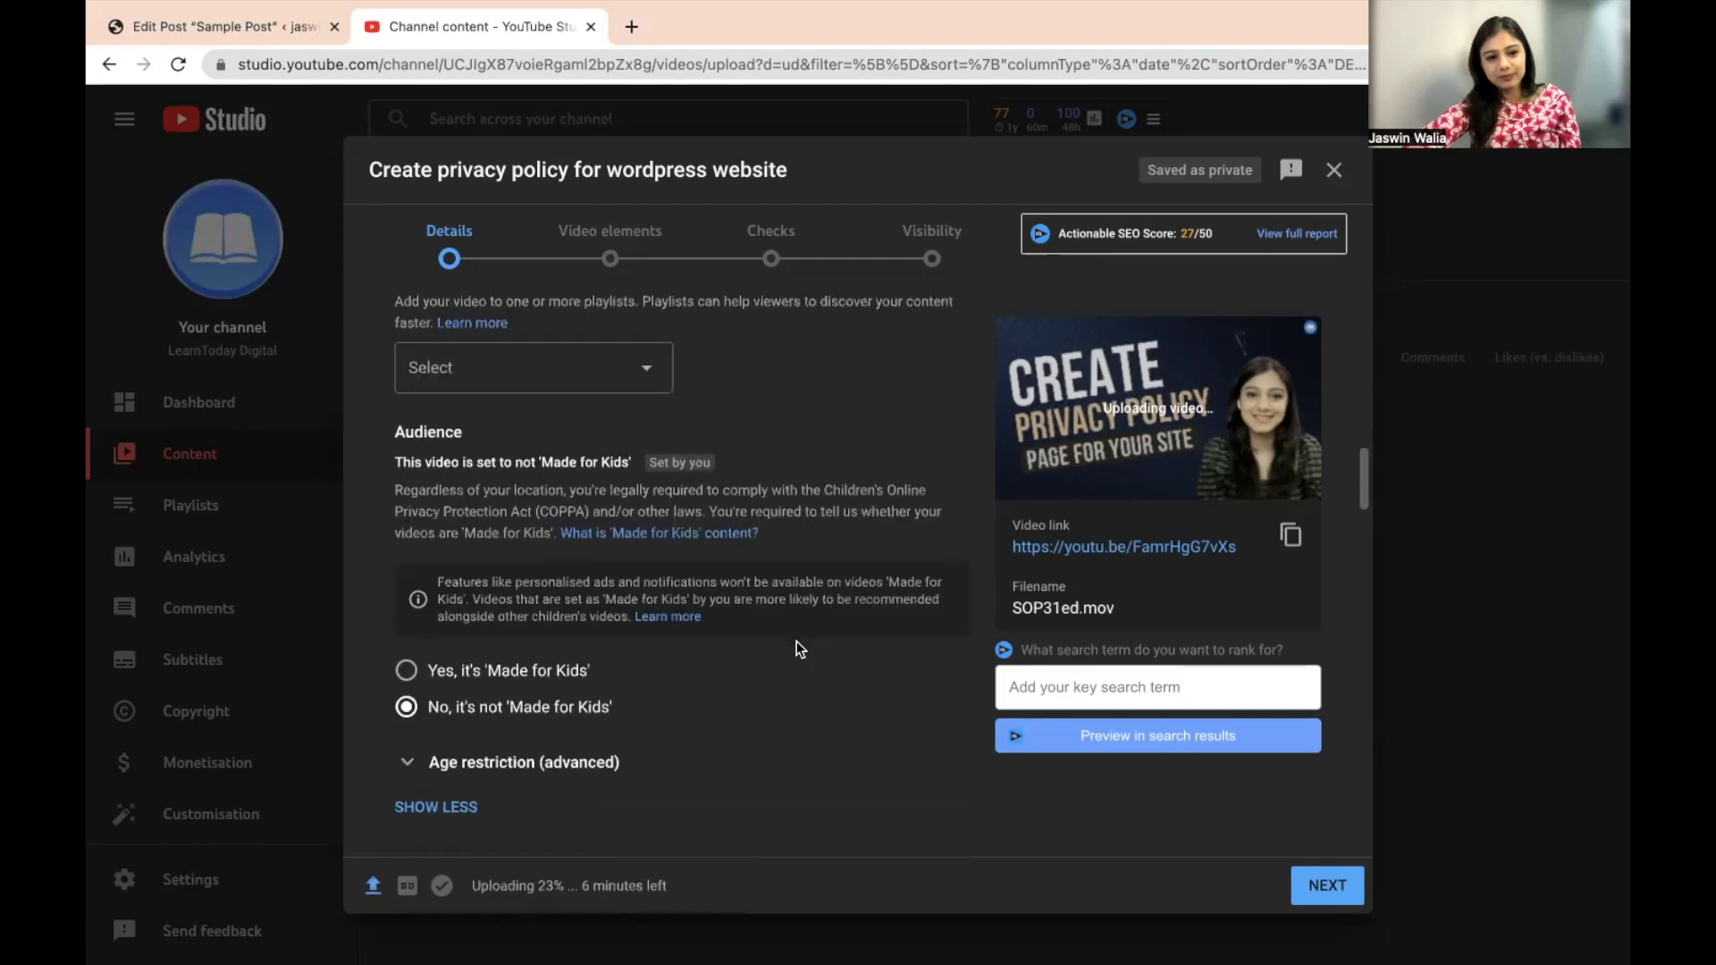
pyautogui.scroll(-3, 796, 641)
pyautogui.scroll(3, 797, 641)
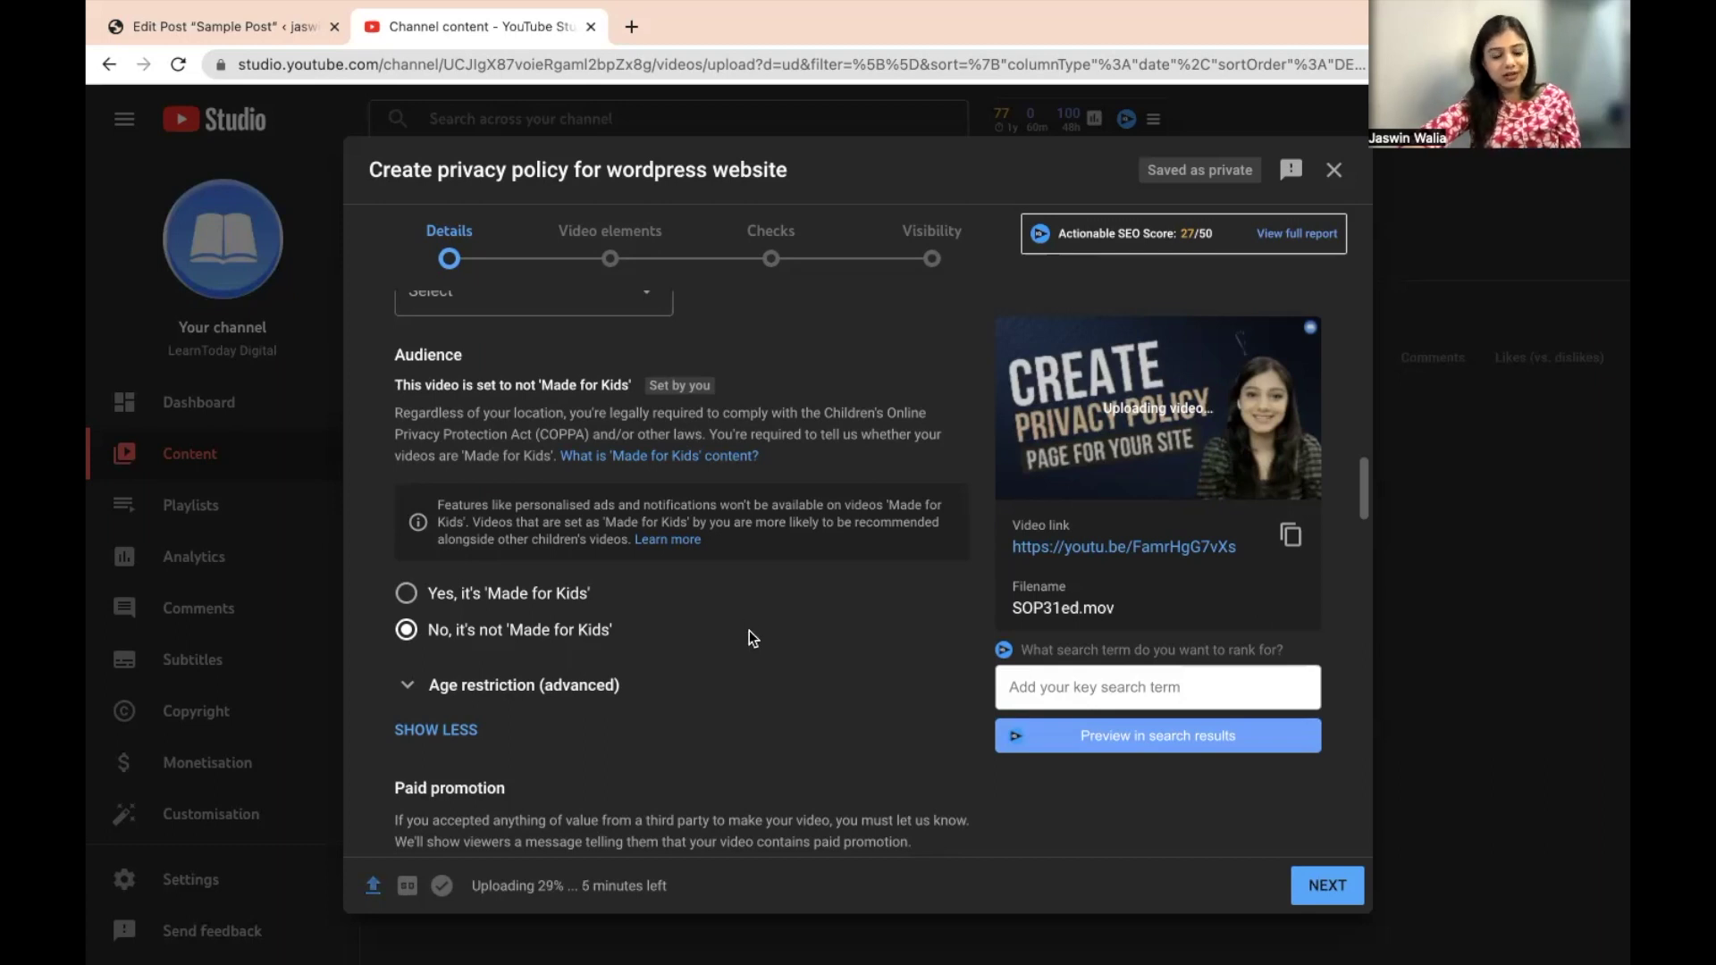
pyautogui.scroll(-10, 749, 630)
pyautogui.scroll(-3, 749, 630)
pyautogui.scroll(4, 749, 630)
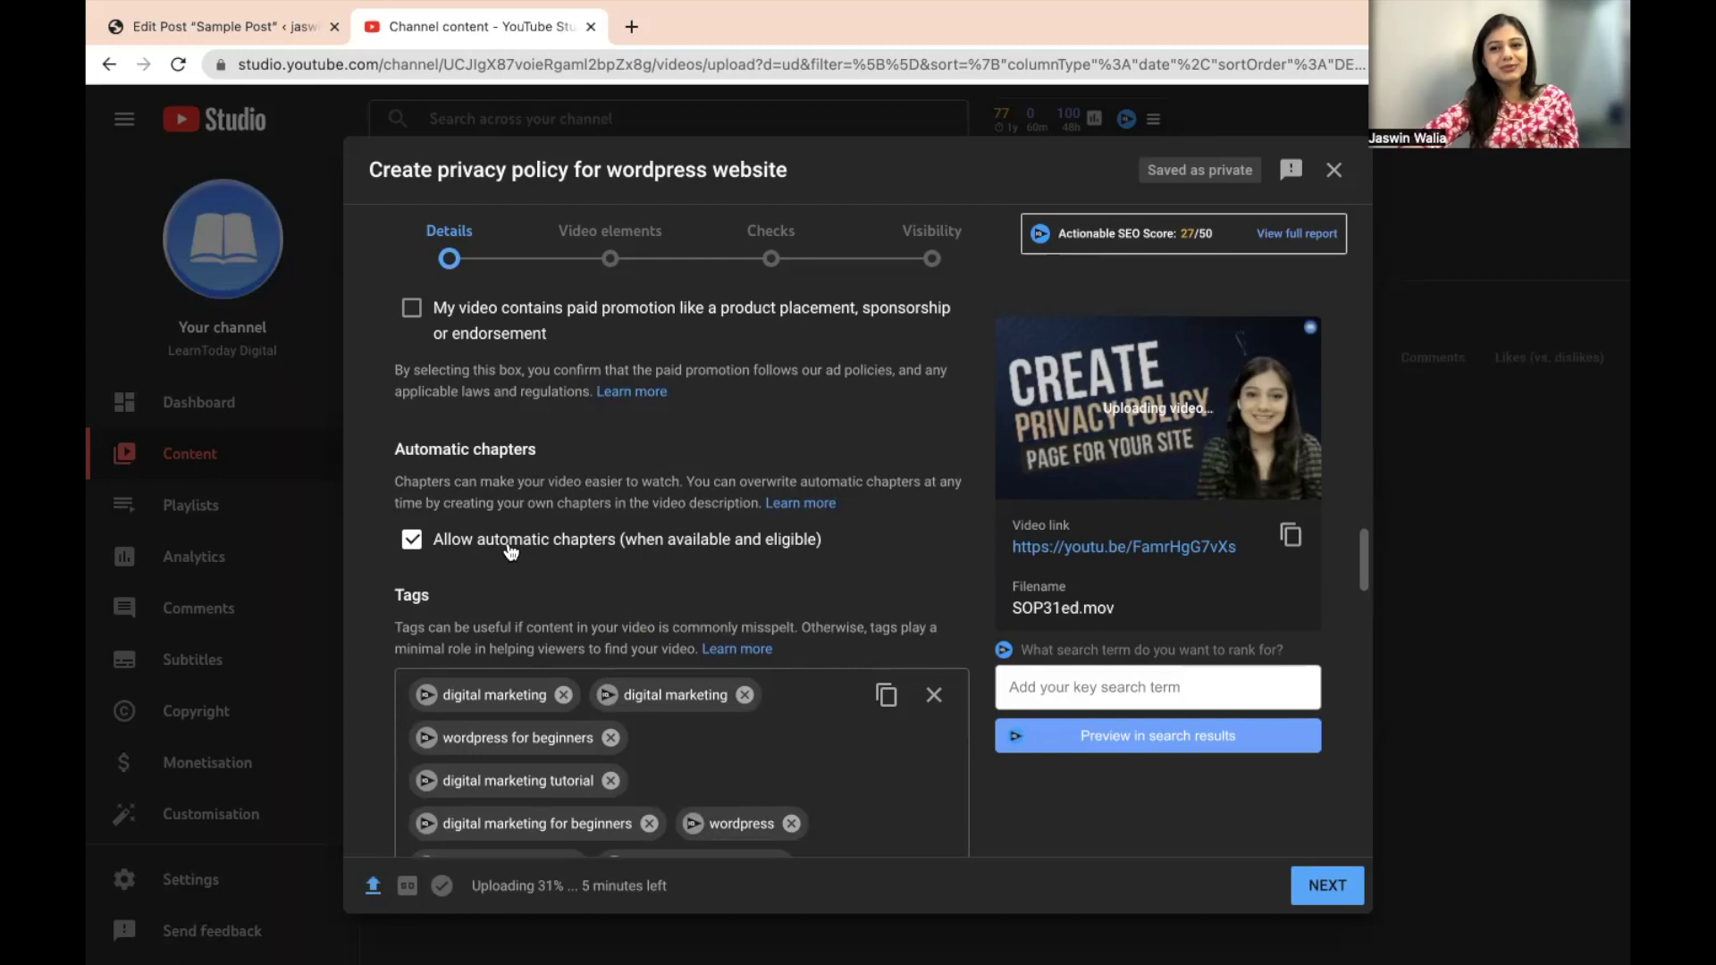
pyautogui.scroll(-5, 514, 536)
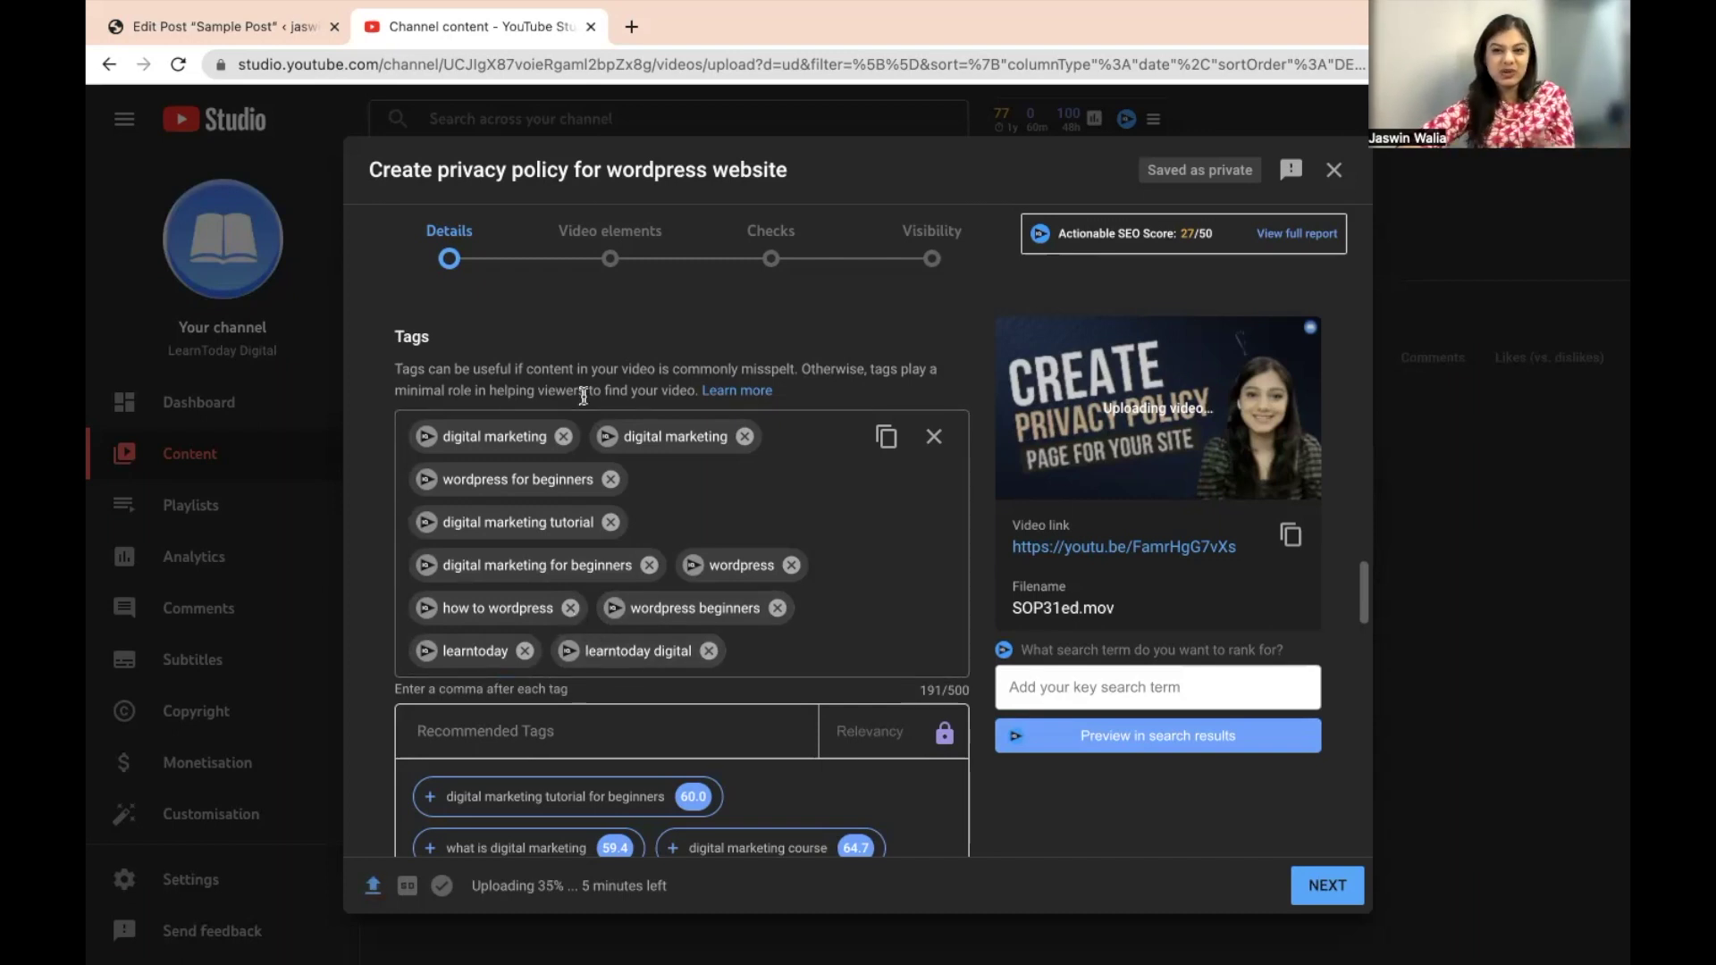
pyautogui.scroll(-1, 583, 395)
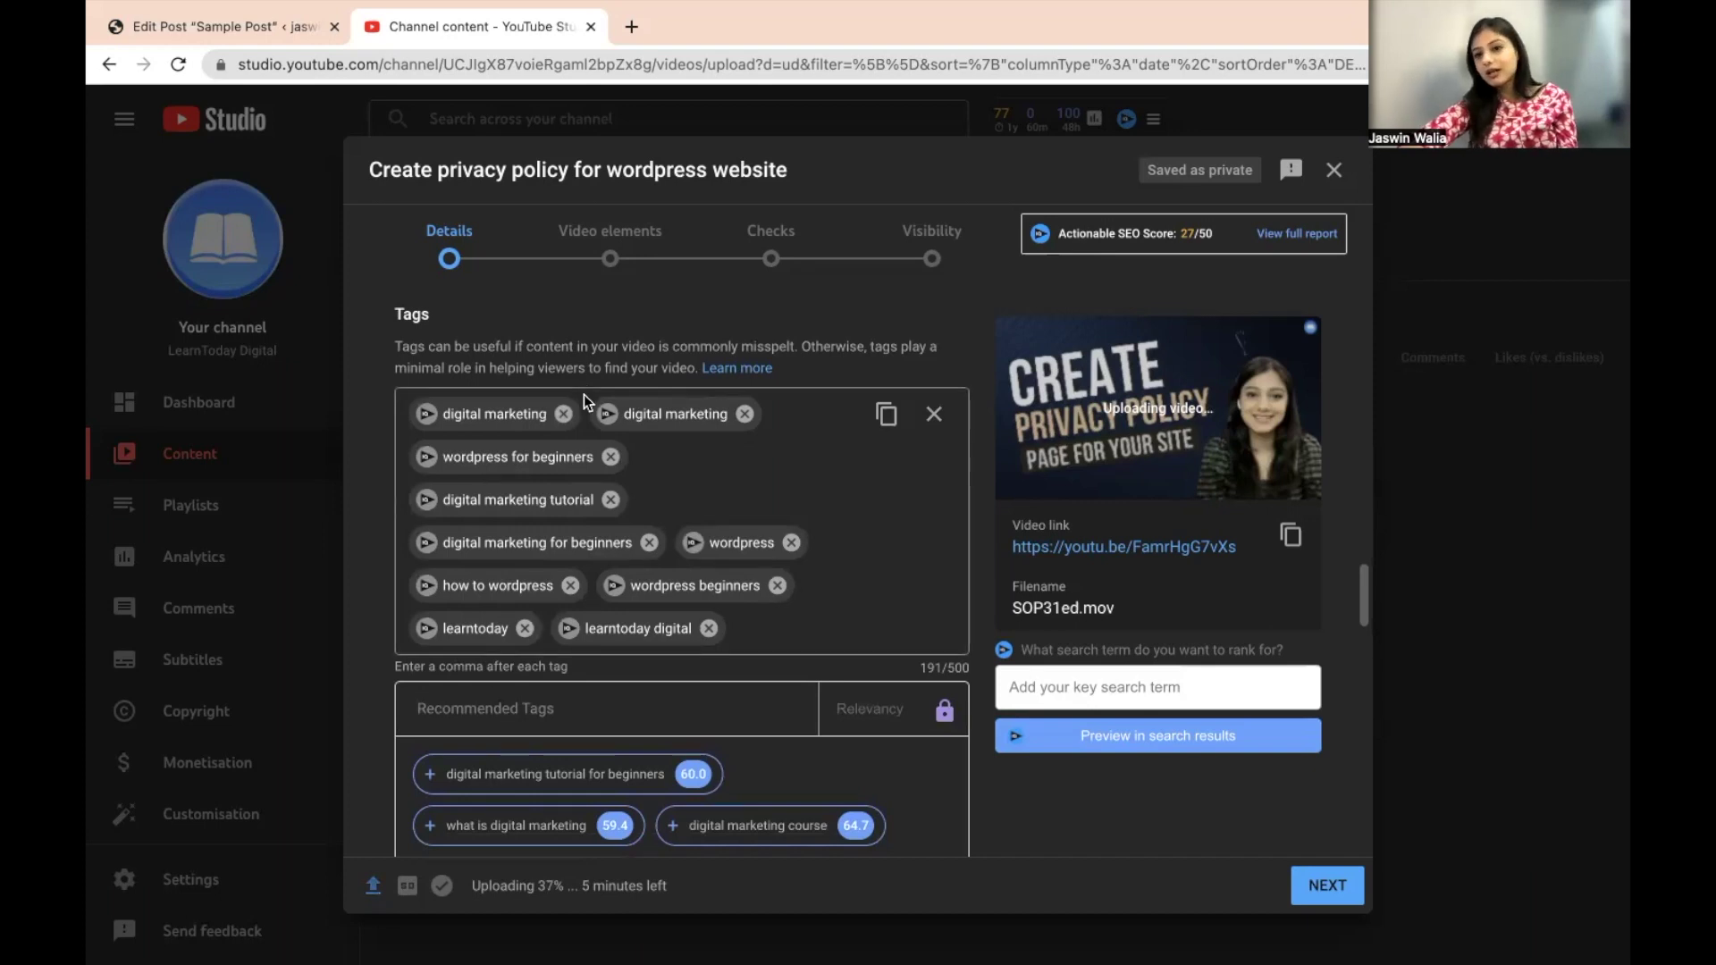
pyautogui.scroll(-1, 583, 399)
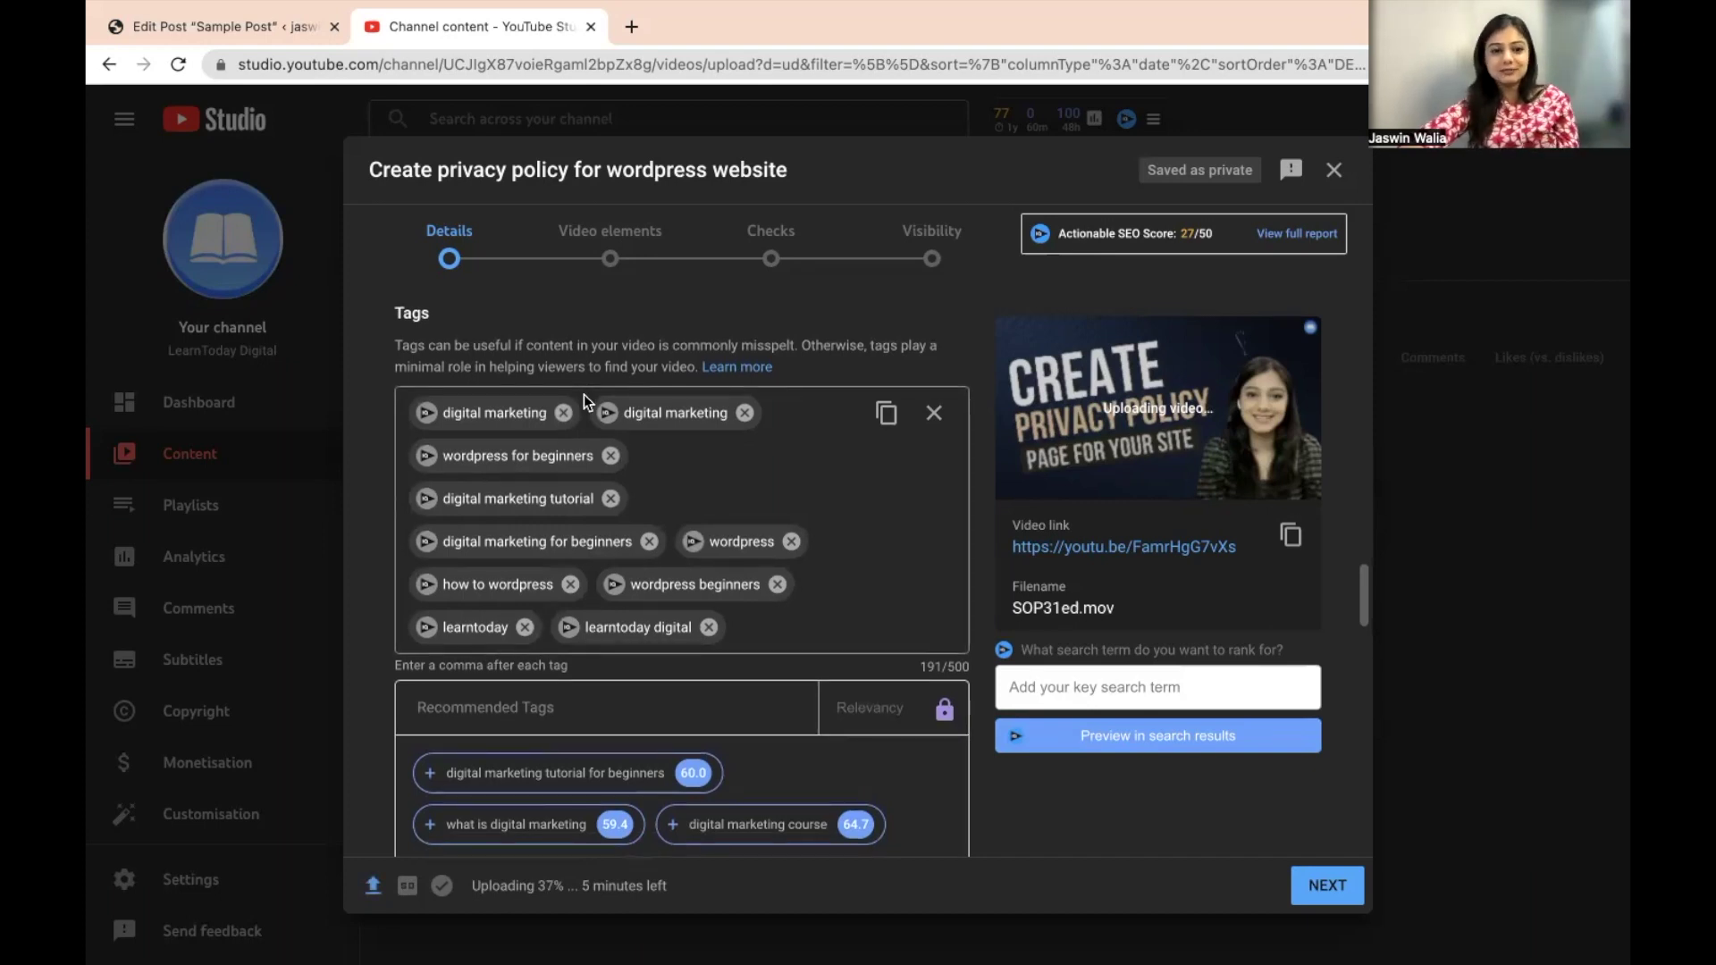
pyautogui.scroll(-10, 583, 398)
pyautogui.scroll(15, 585, 404)
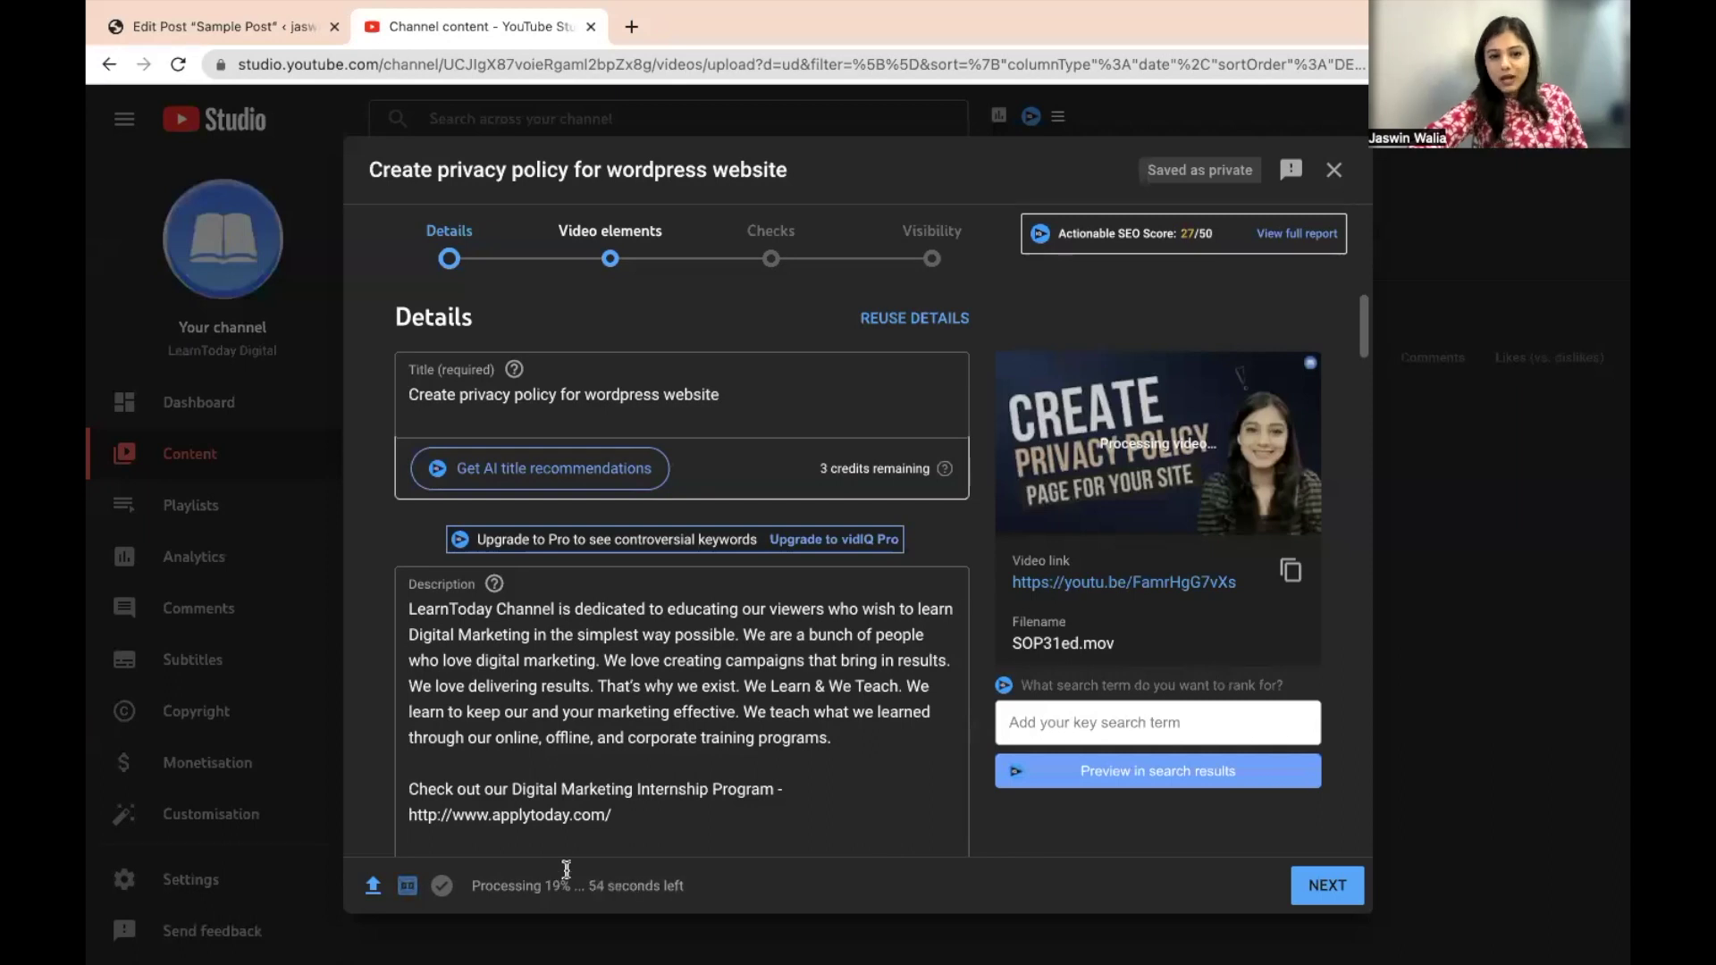
# Proceed through the video elements and checks without additions, and set the video's visibility to Unlisted
pyautogui.click(1327, 886)
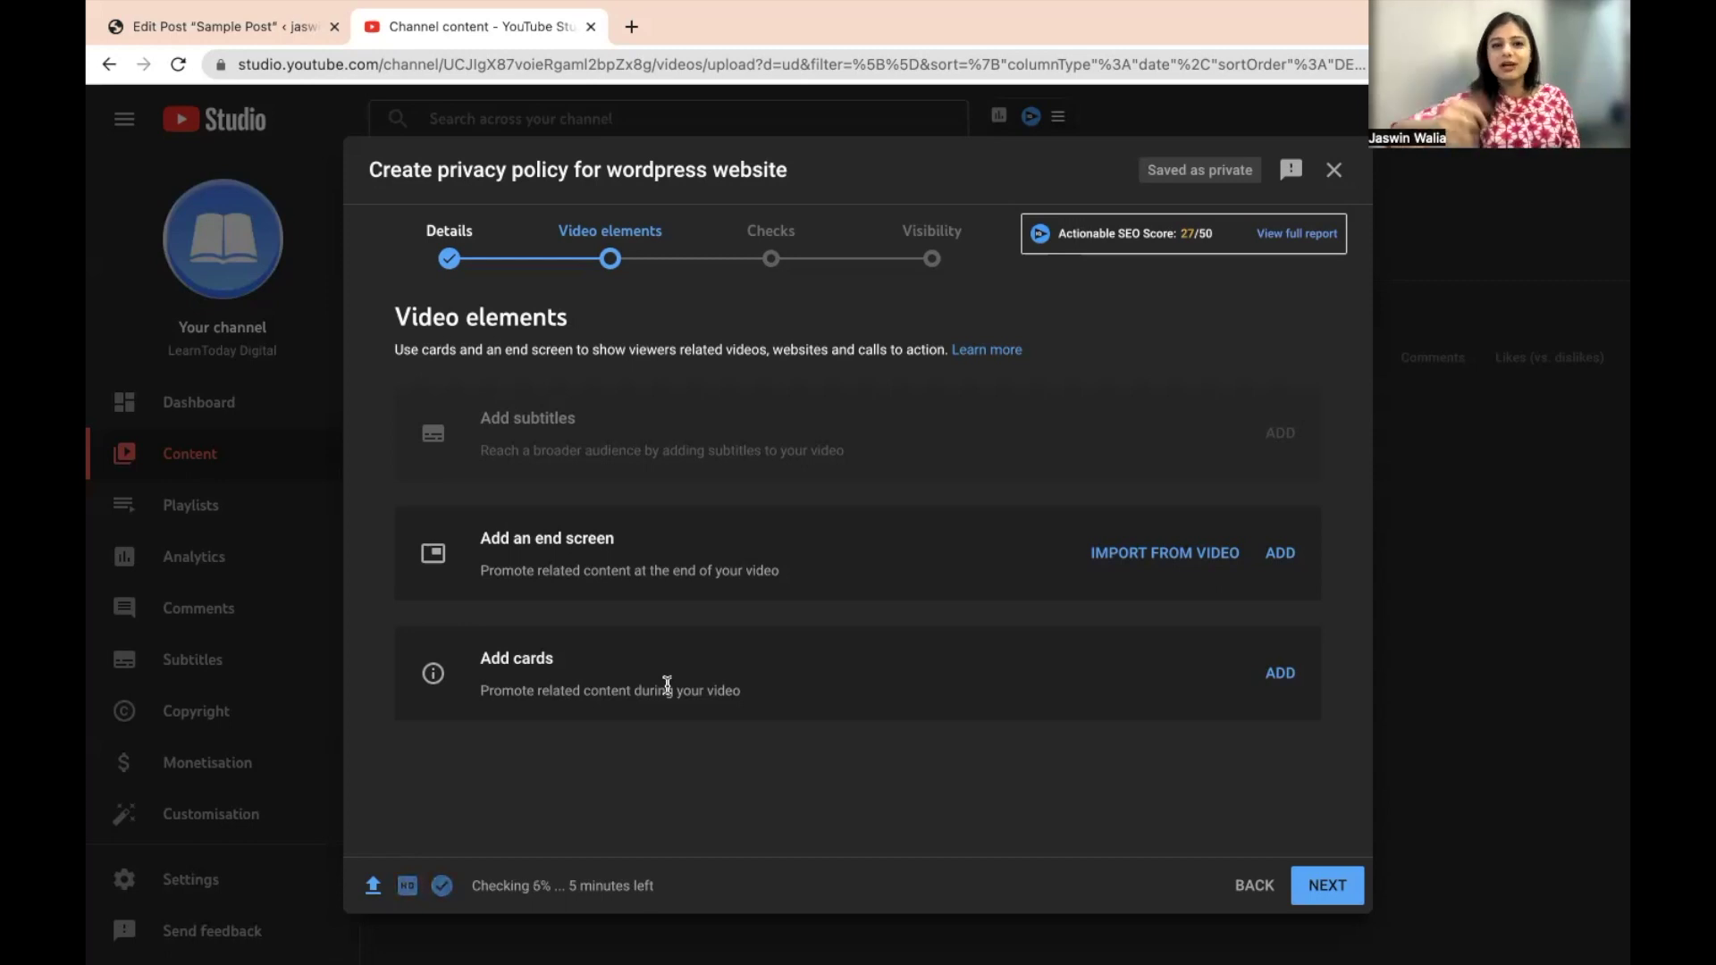
pyautogui.click(1324, 889)
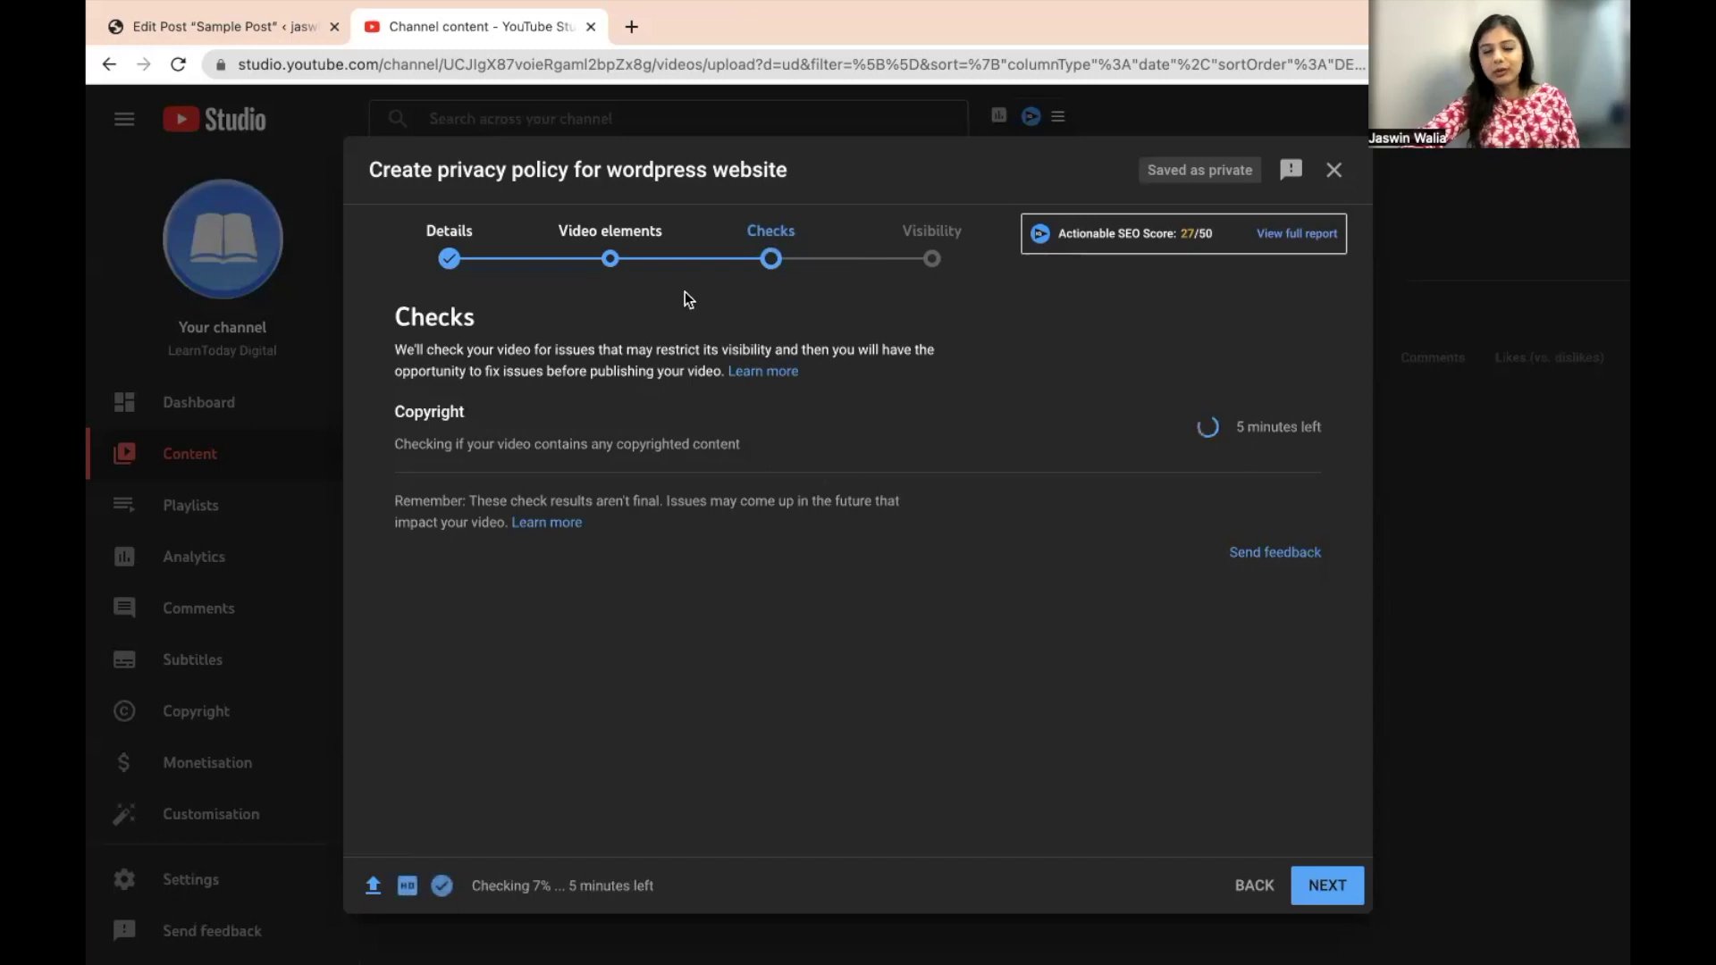
pyautogui.click(1332, 890)
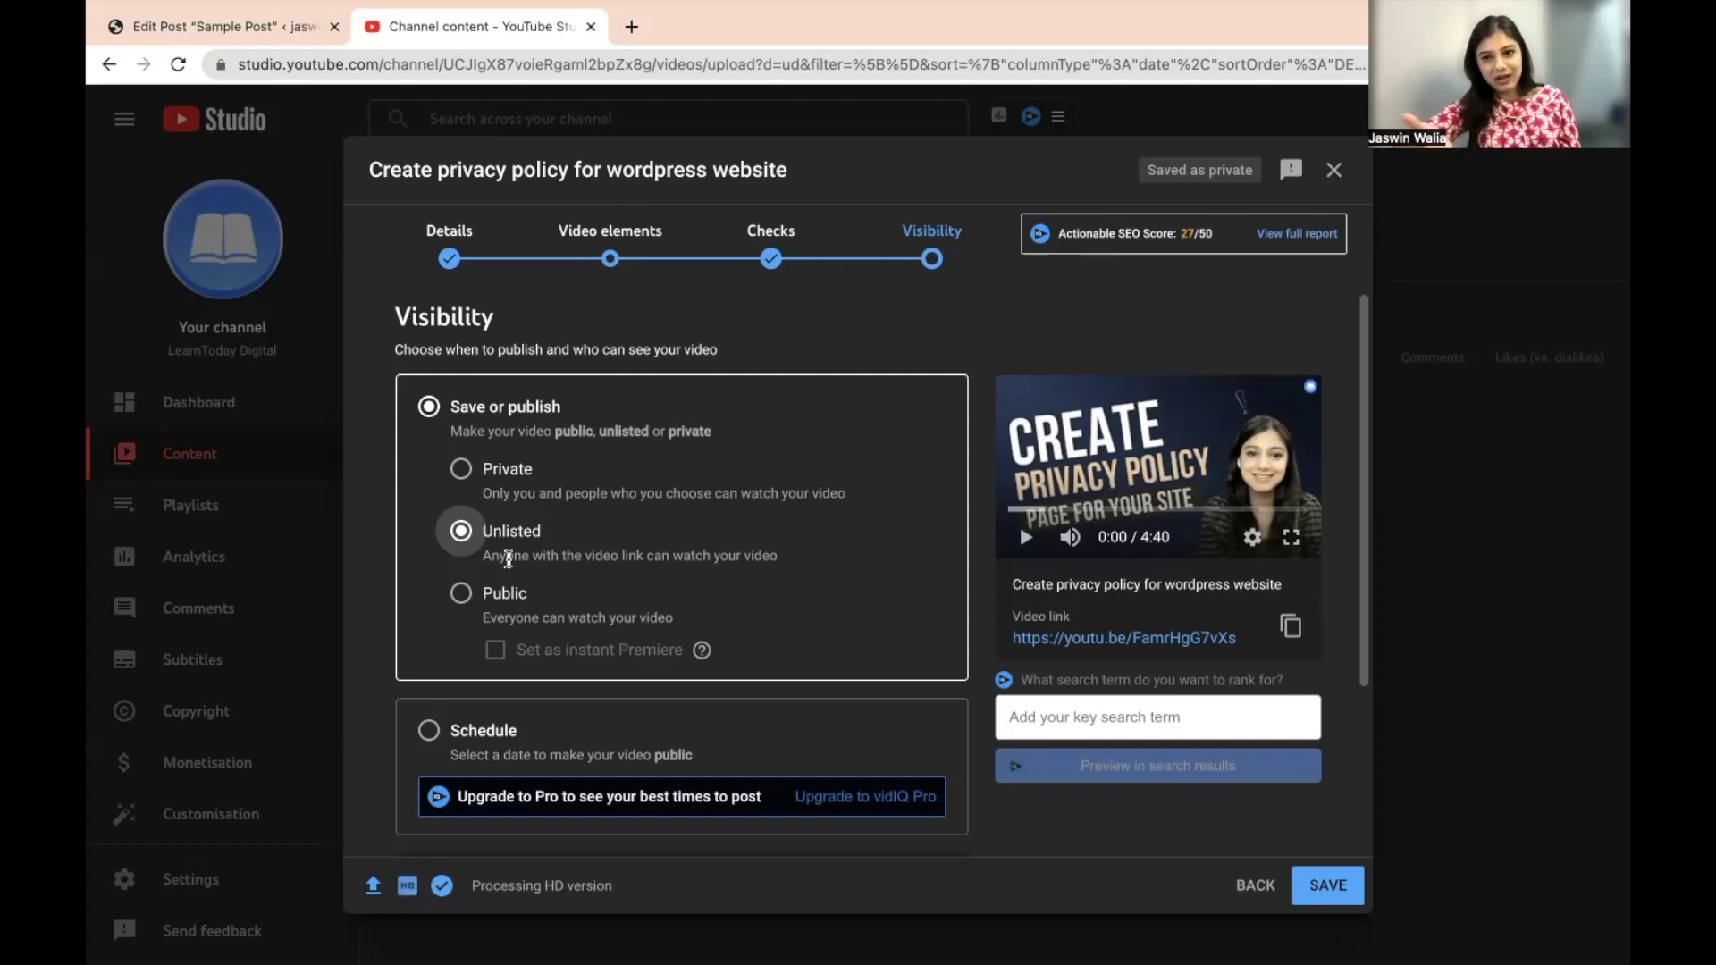
# Examine the save, publish and schedule choices for the video, keeping Save or publish selected
pyautogui.scroll(-2, 507, 558)
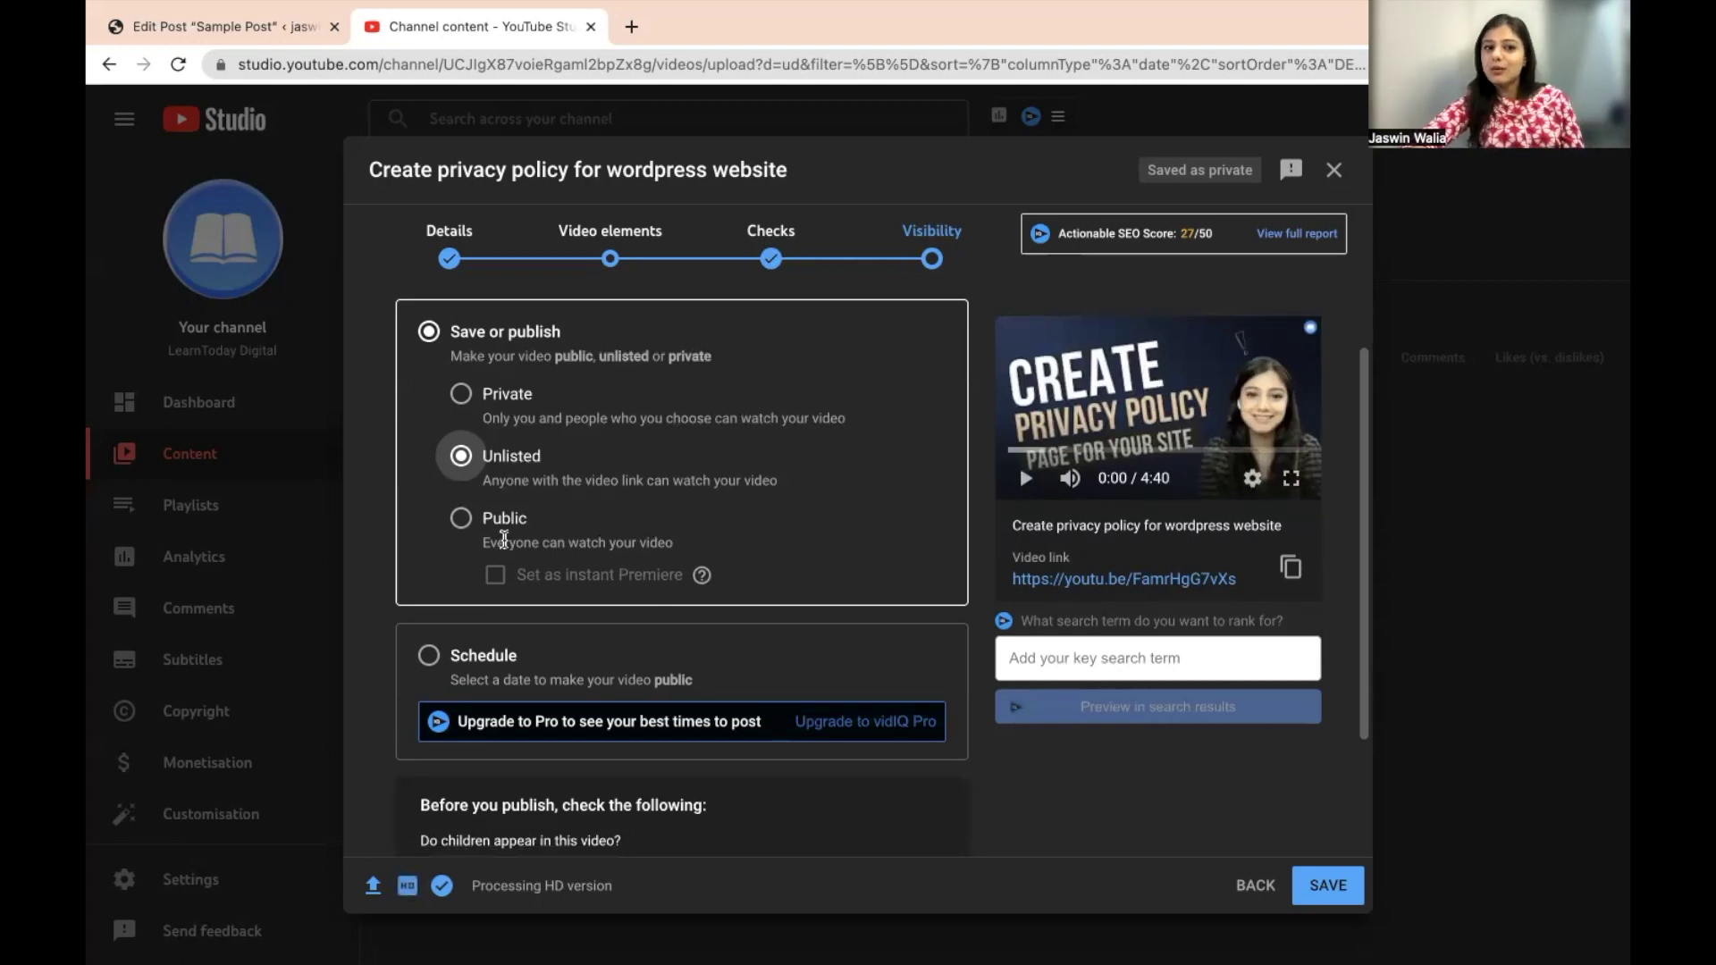
pyautogui.scroll(-2, 503, 539)
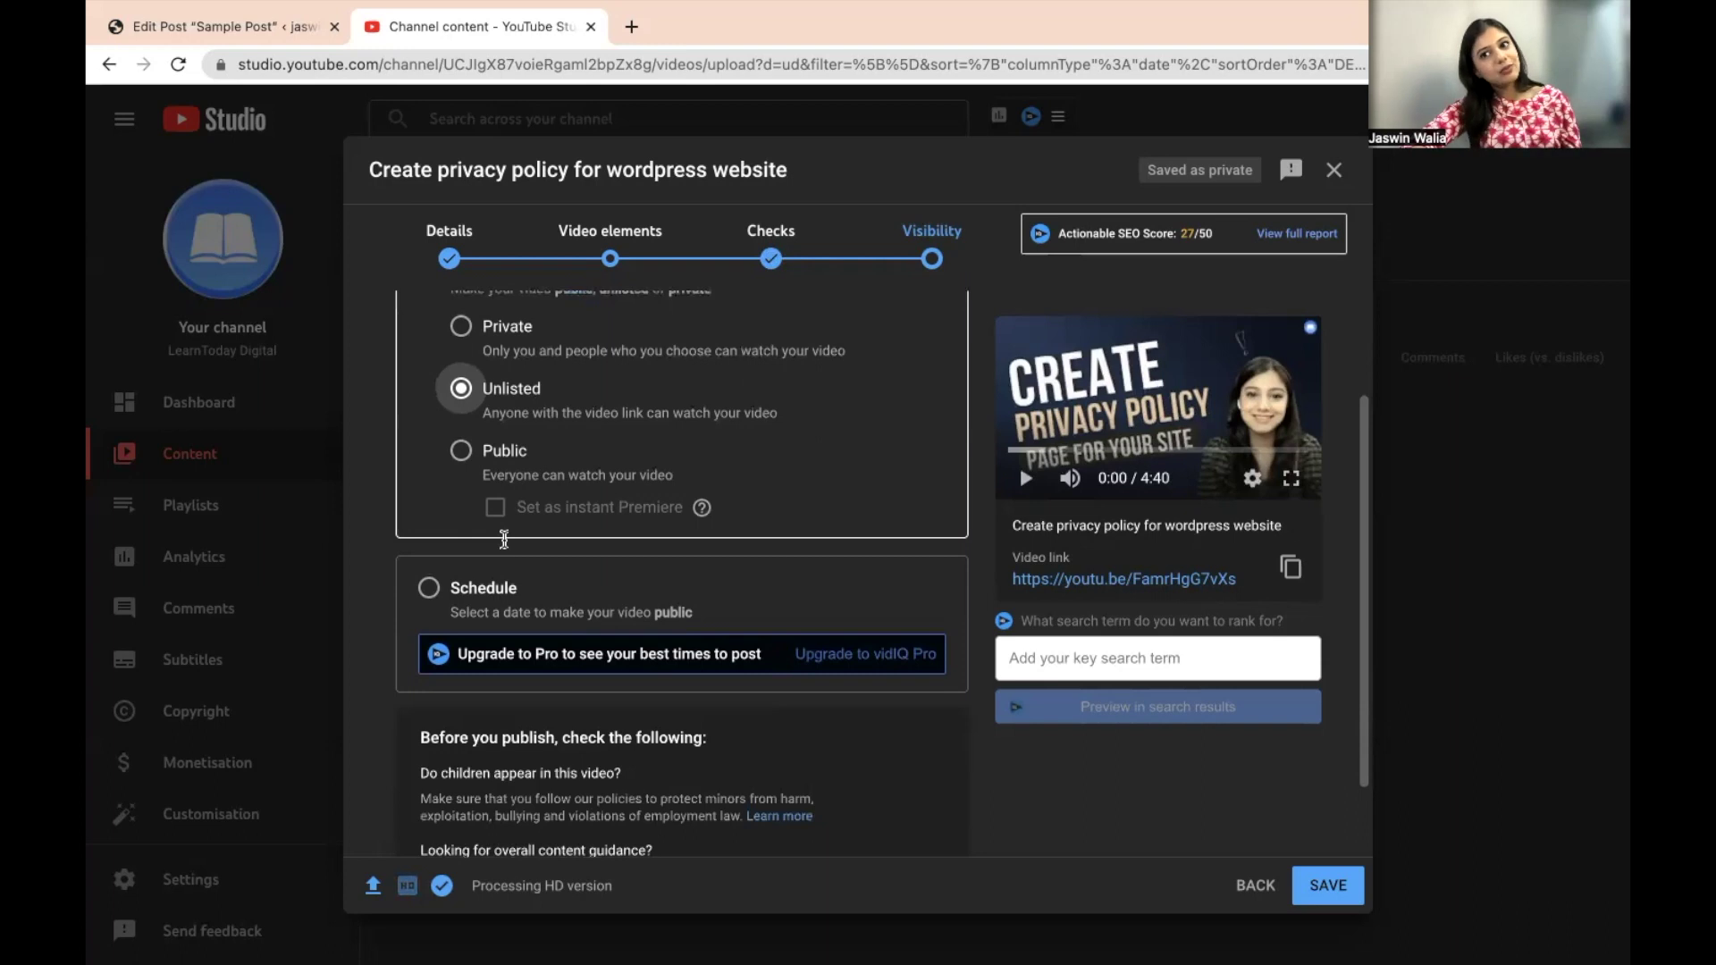
pyautogui.scroll(-1, 506, 543)
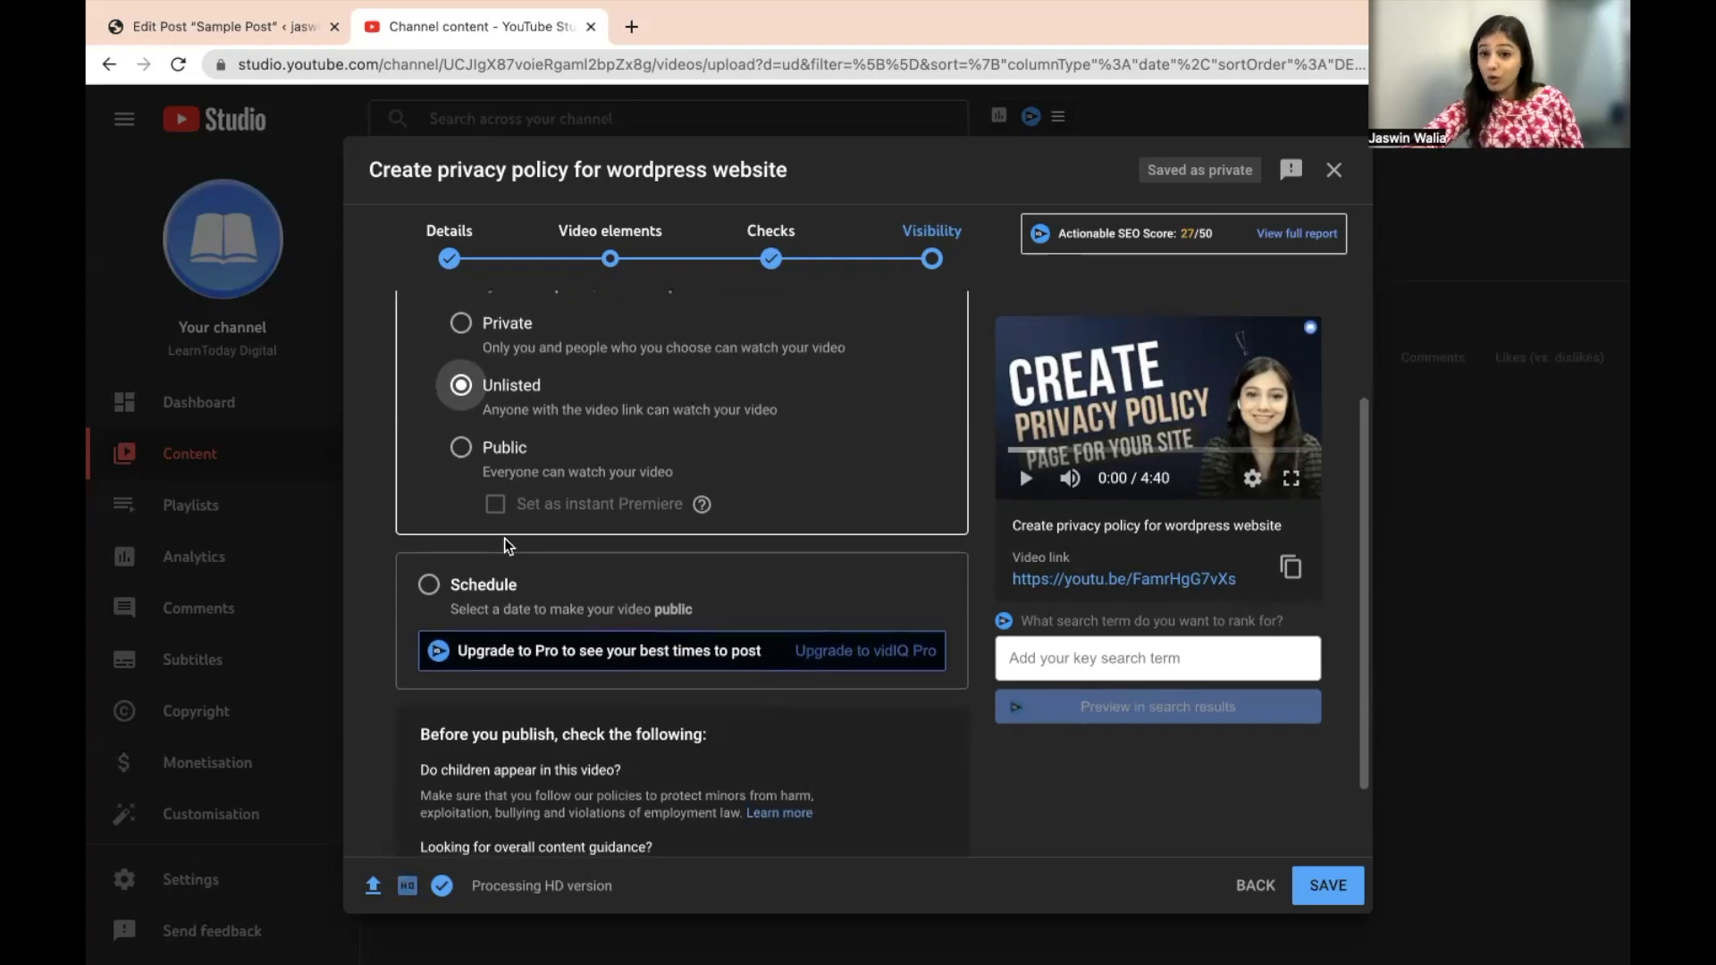
pyautogui.scroll(-1, 505, 543)
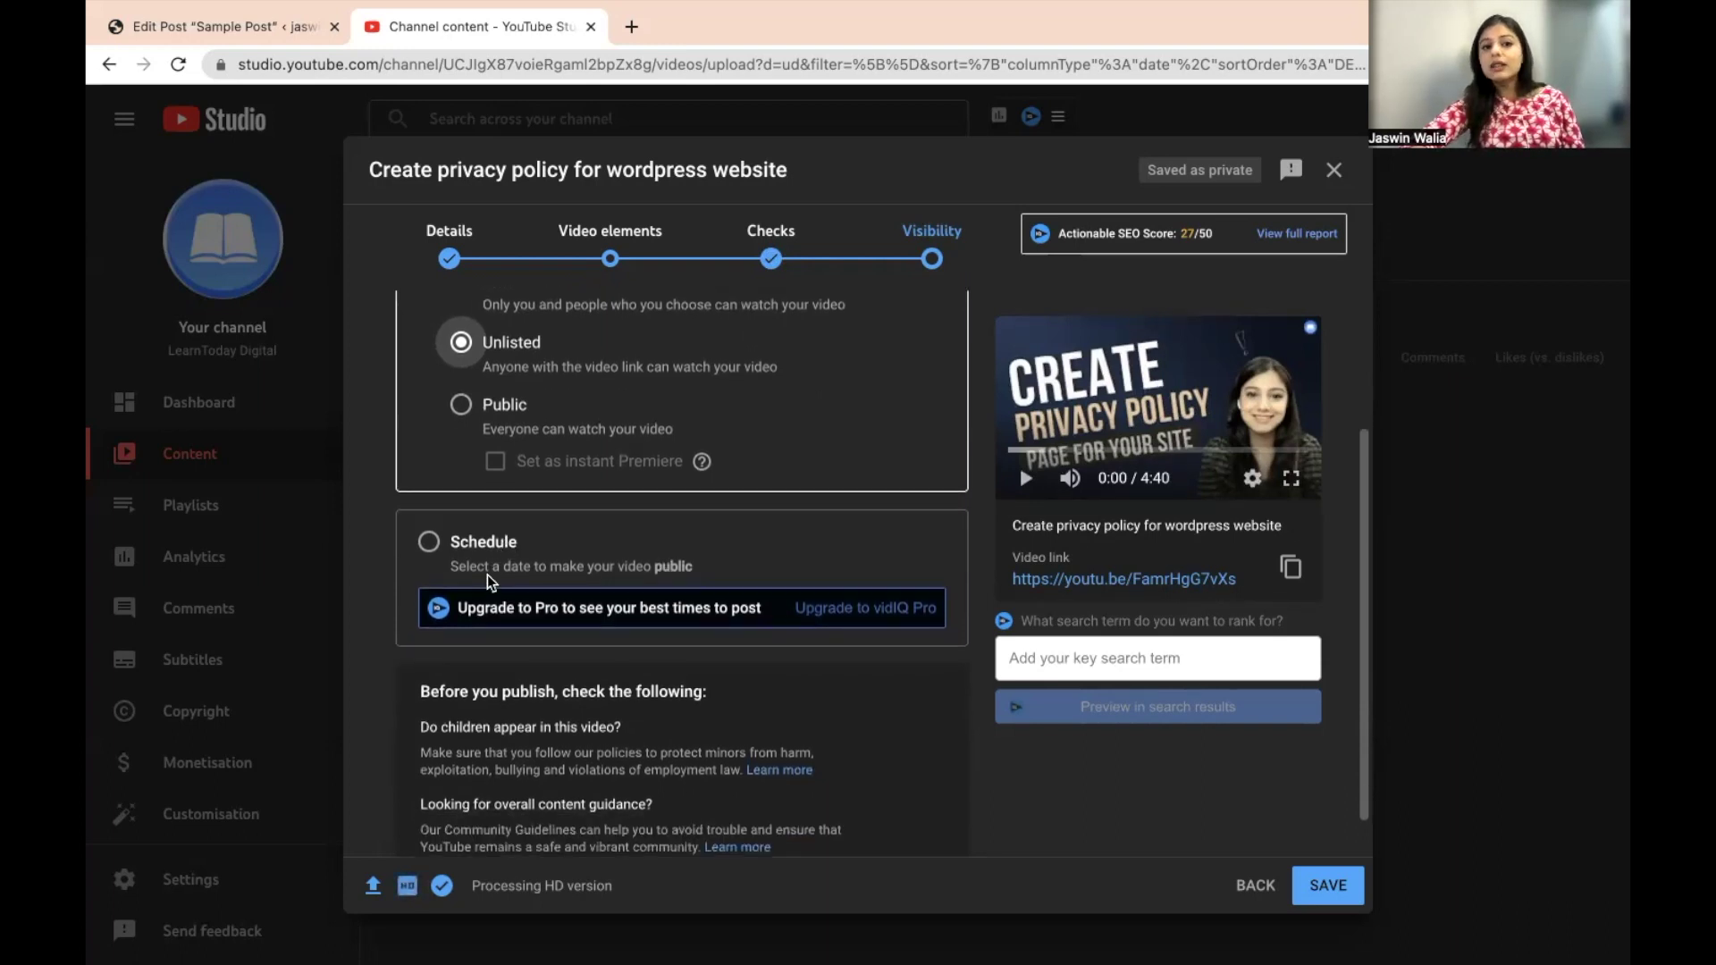
pyautogui.scroll(3, 490, 579)
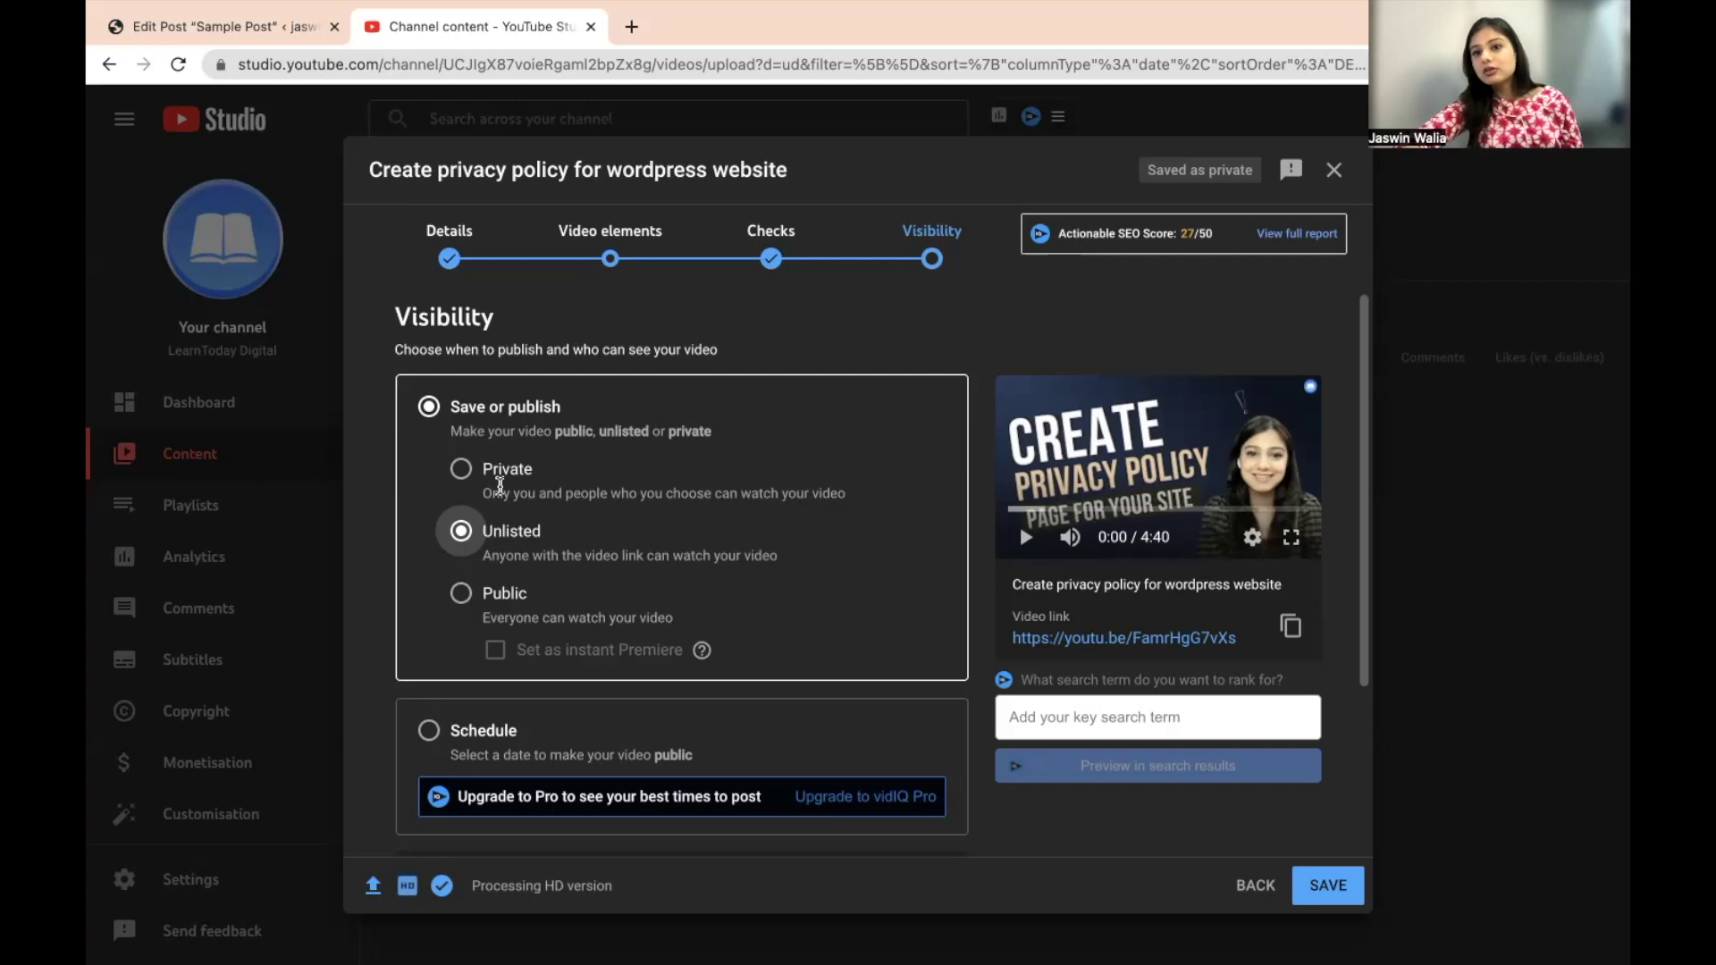
pyautogui.scroll(-2, 547, 407)
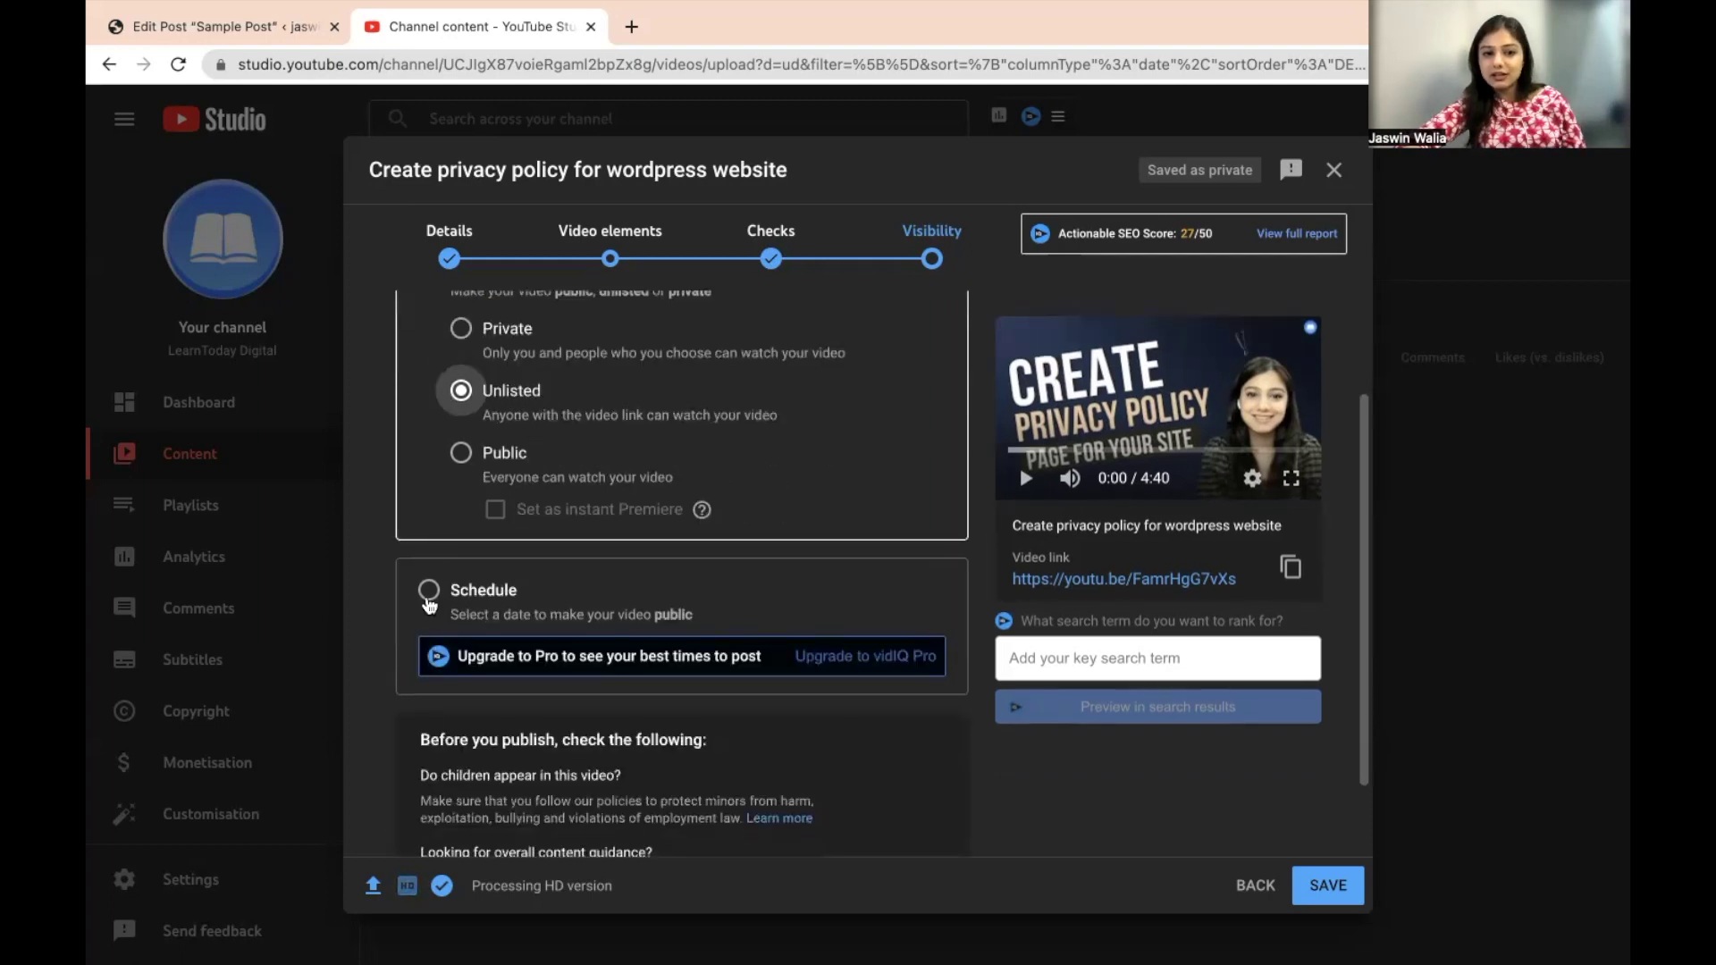
pyautogui.click(429, 599)
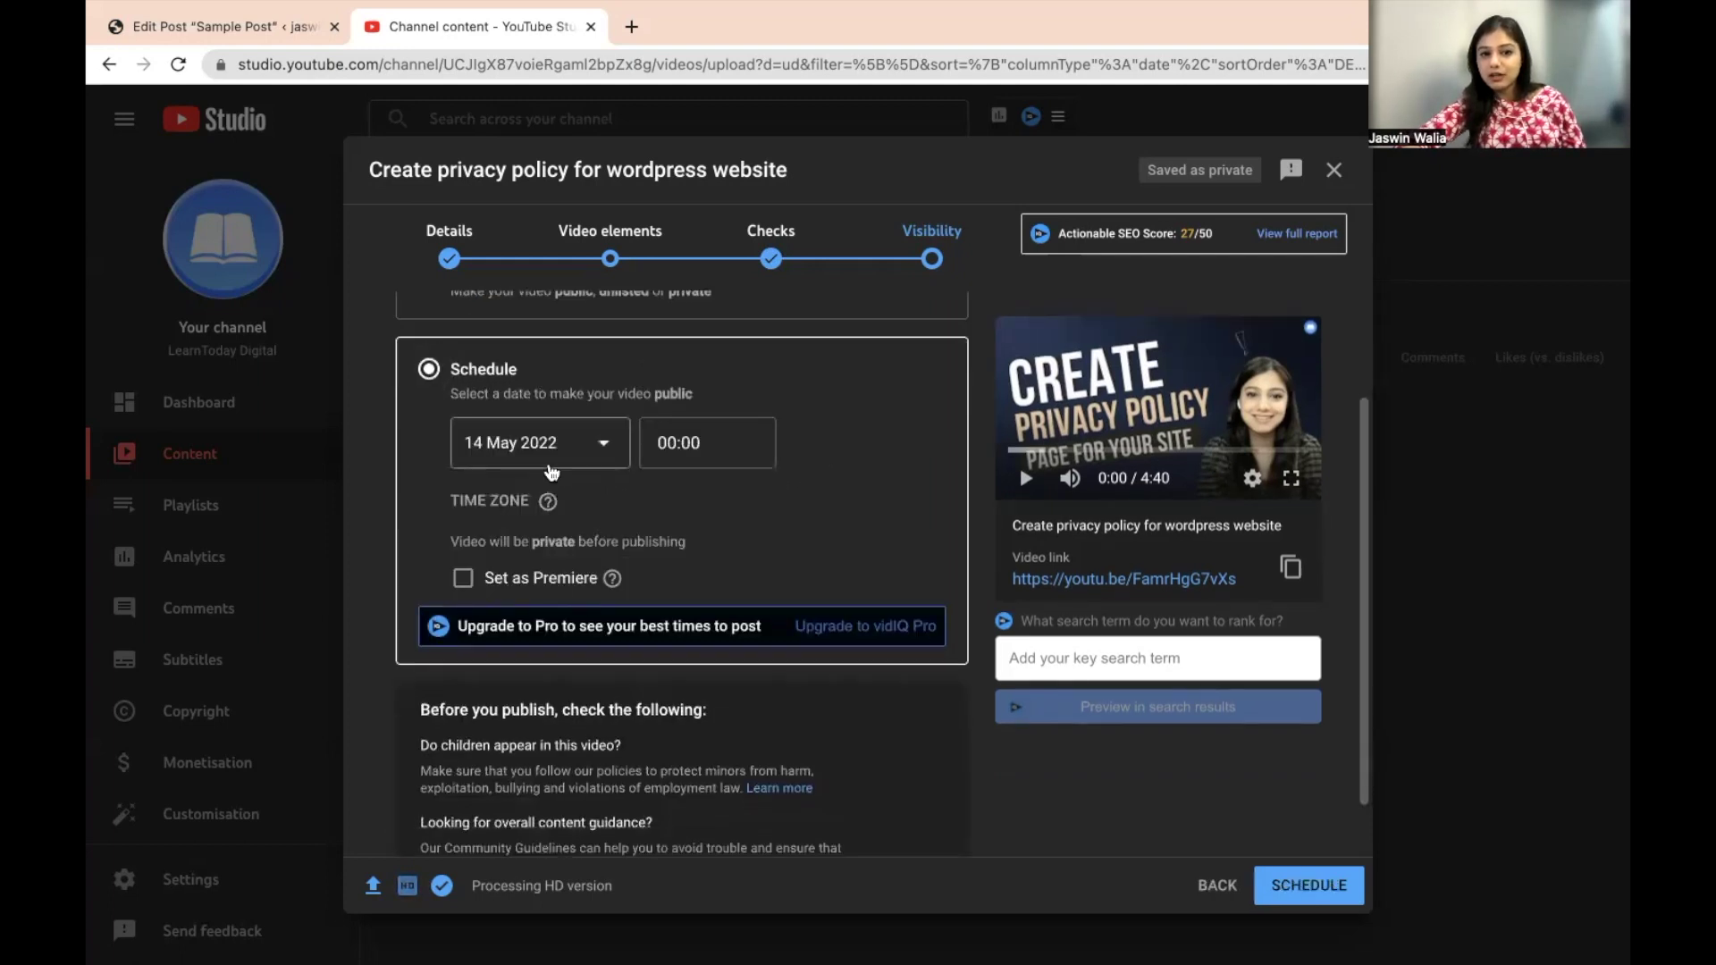
pyautogui.scroll(2, 482, 706)
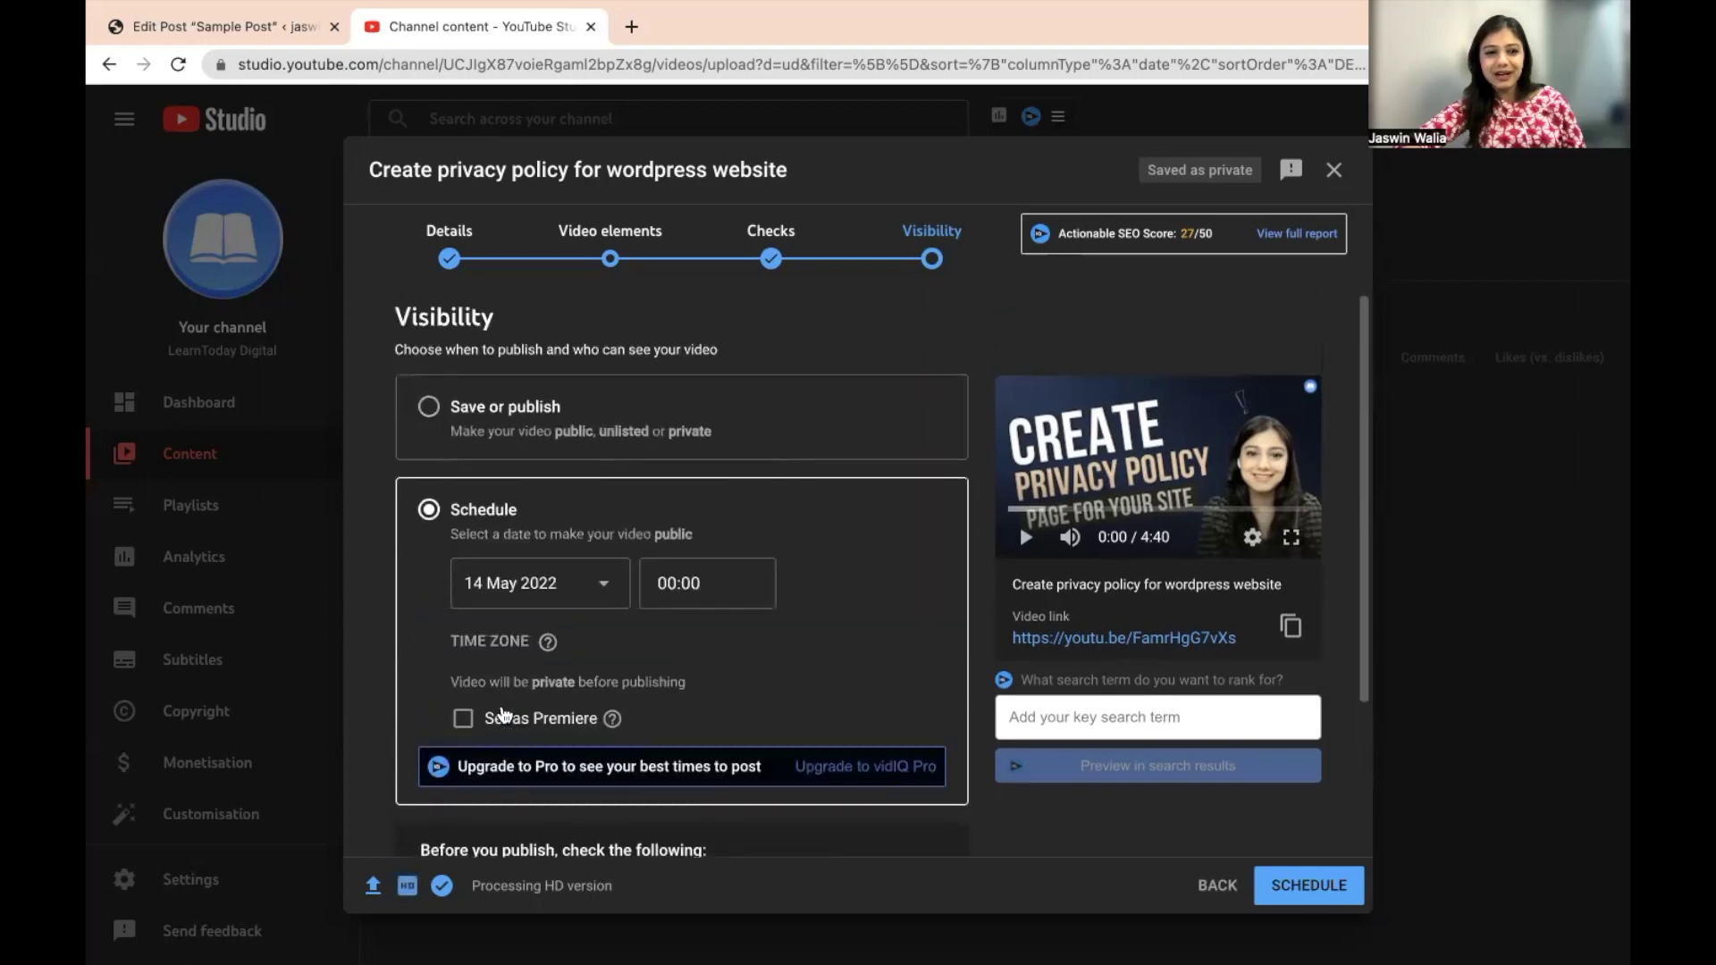
pyautogui.click(429, 407)
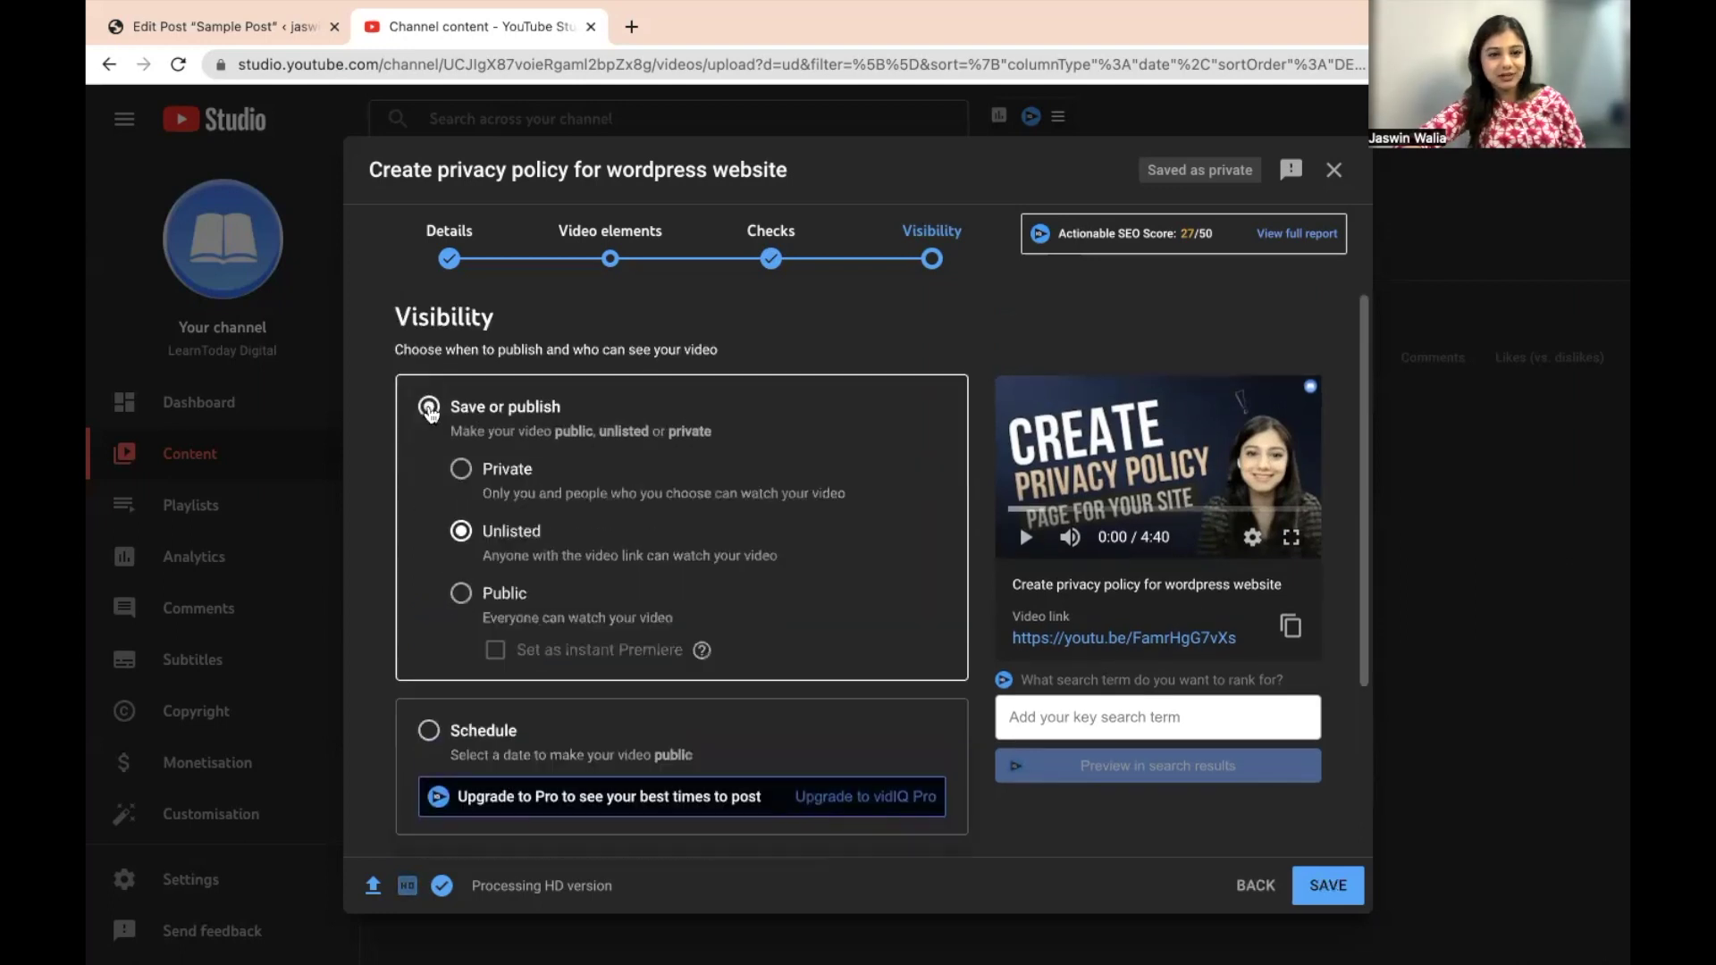
# Save the video as unlisted and copy its video link to the clipboard
pyautogui.scroll(-2, 473, 697)
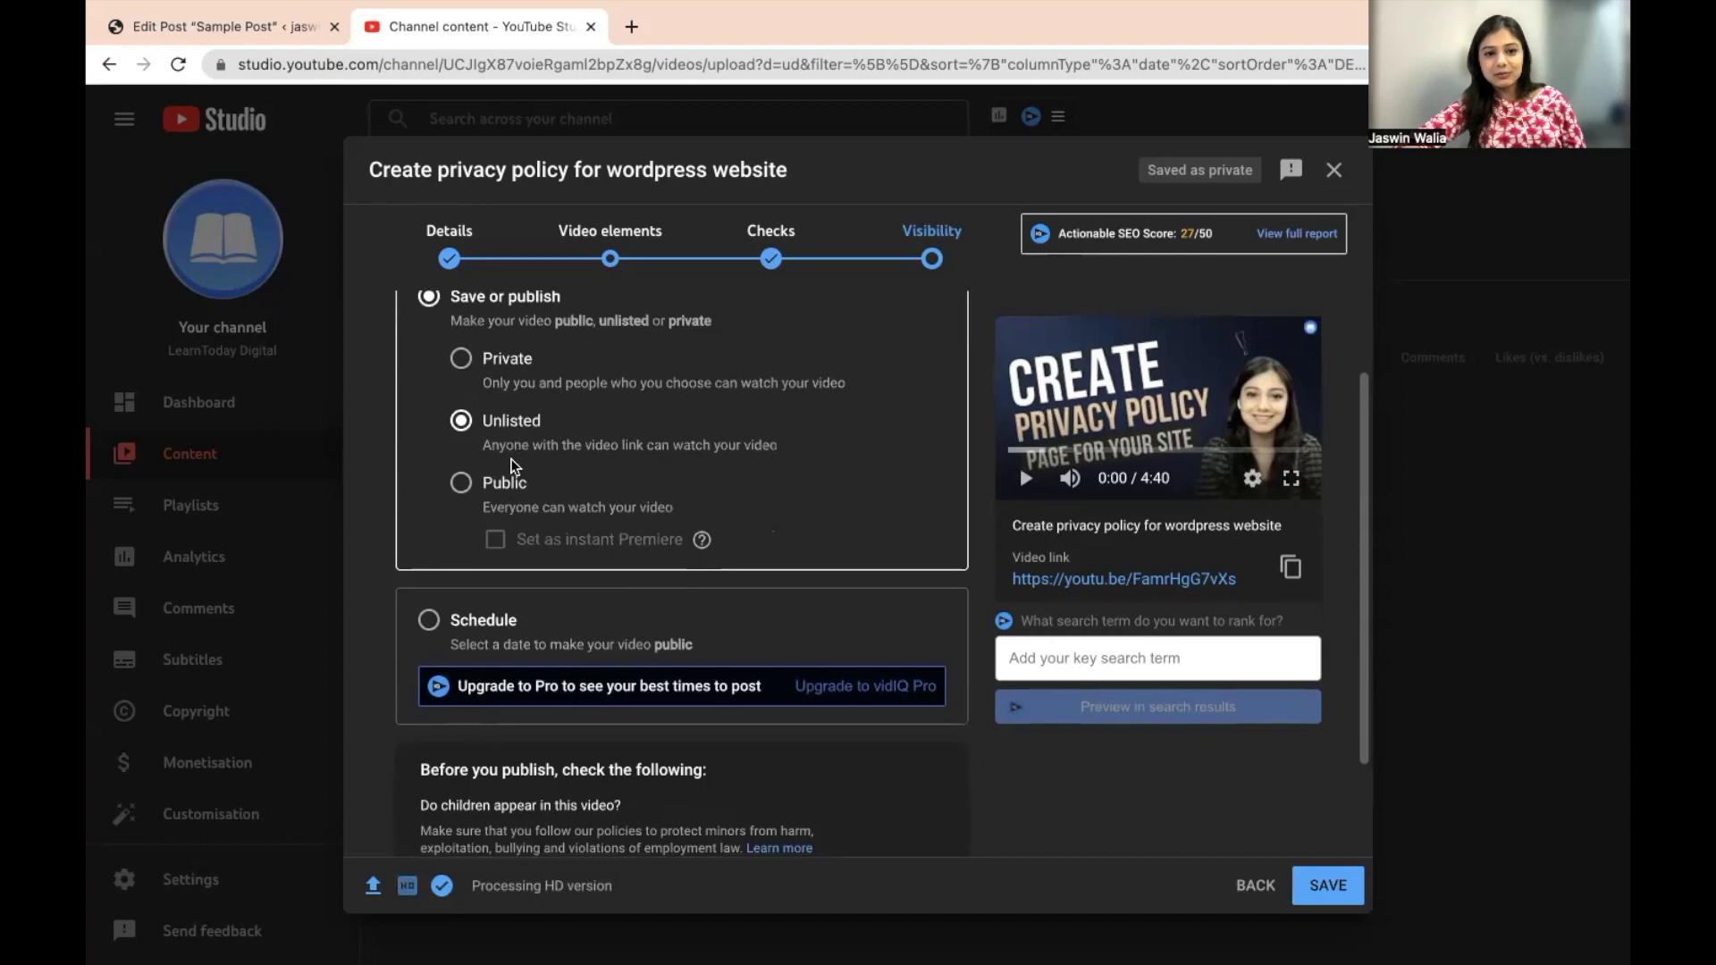
pyautogui.scroll(-2, 478, 594)
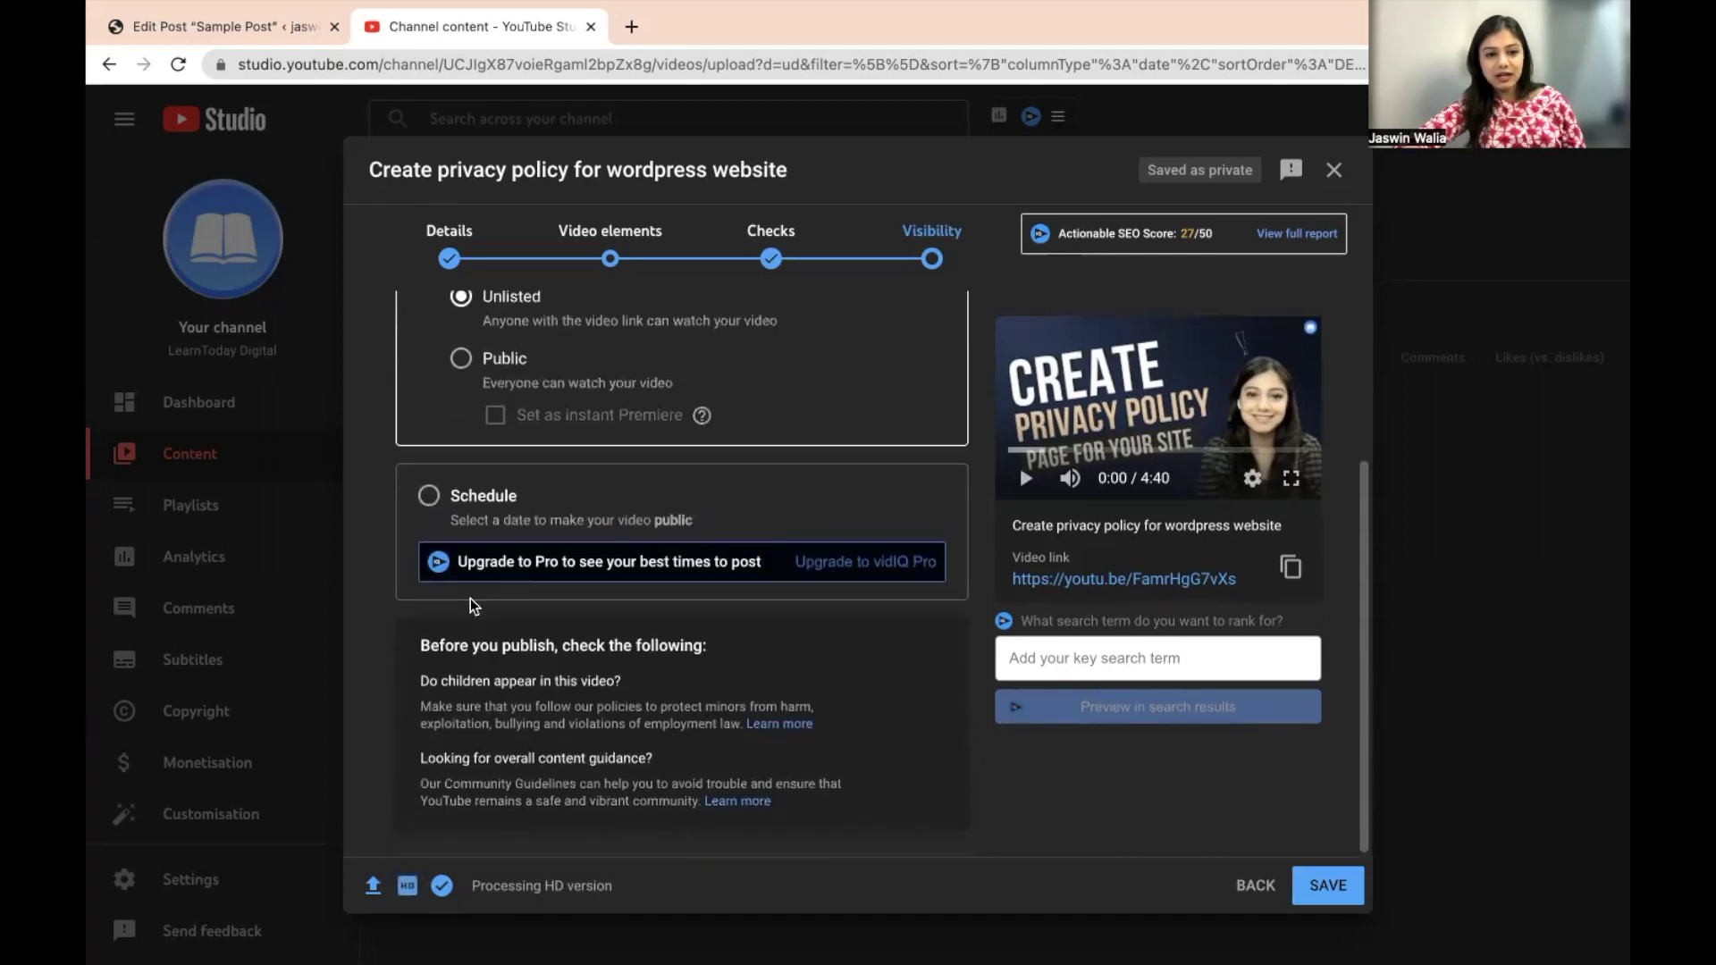
pyautogui.scroll(4, 474, 606)
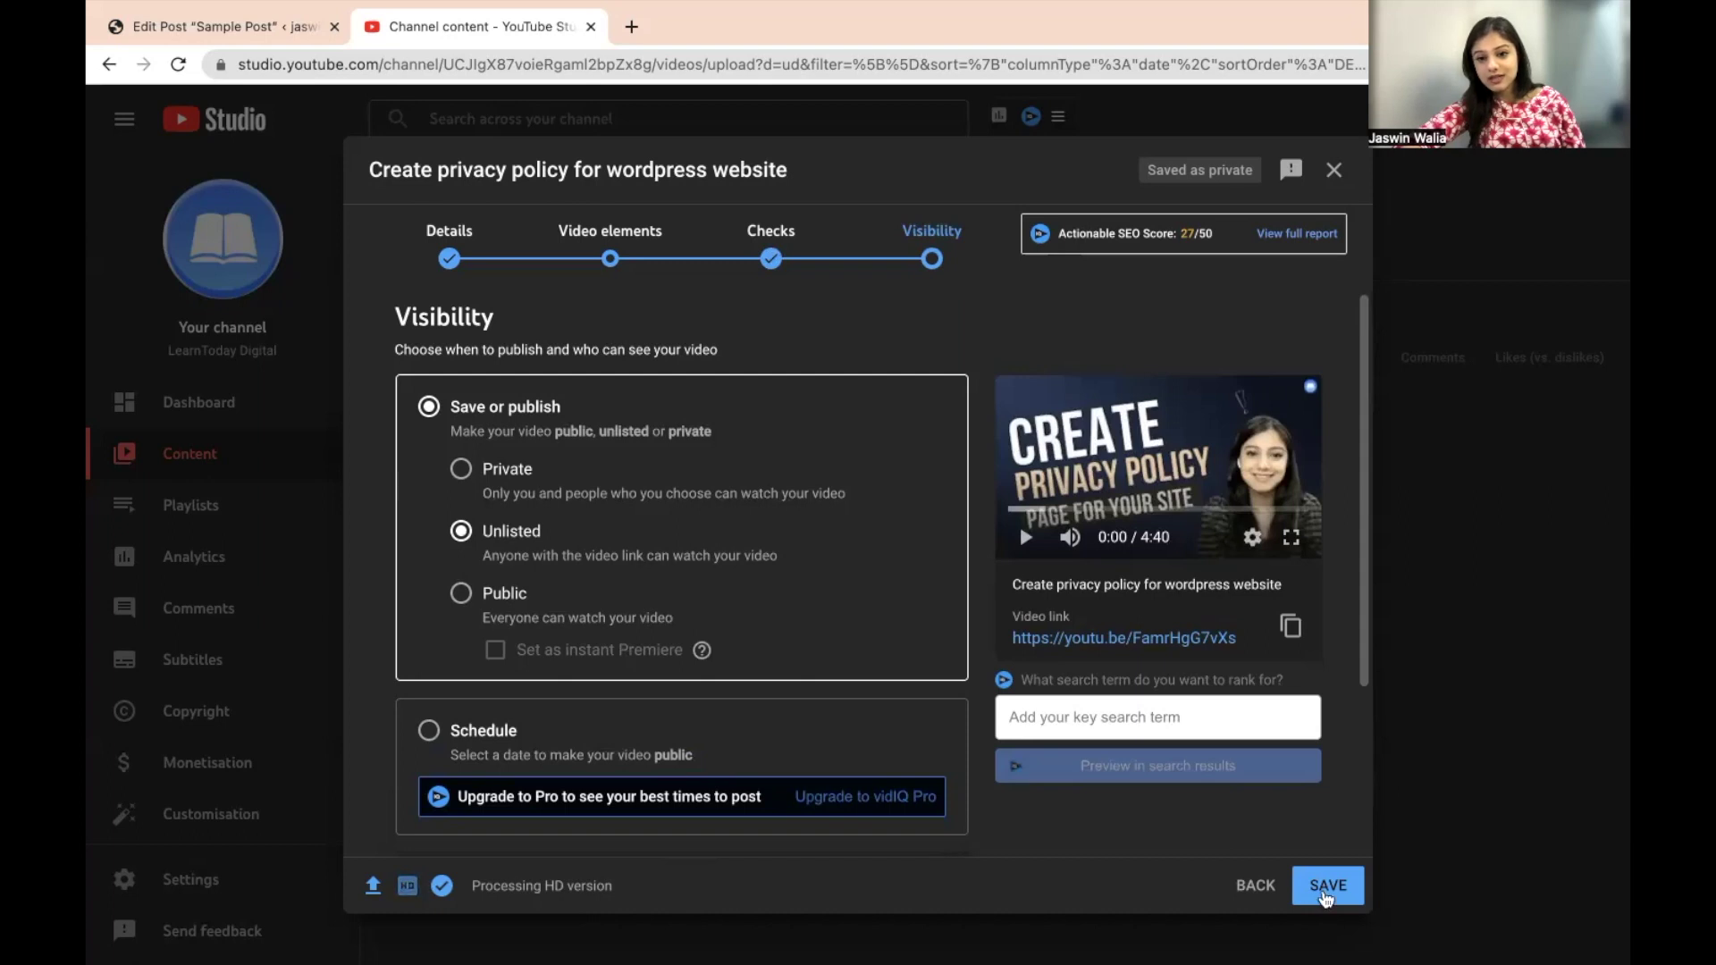
pyautogui.click(1324, 894)
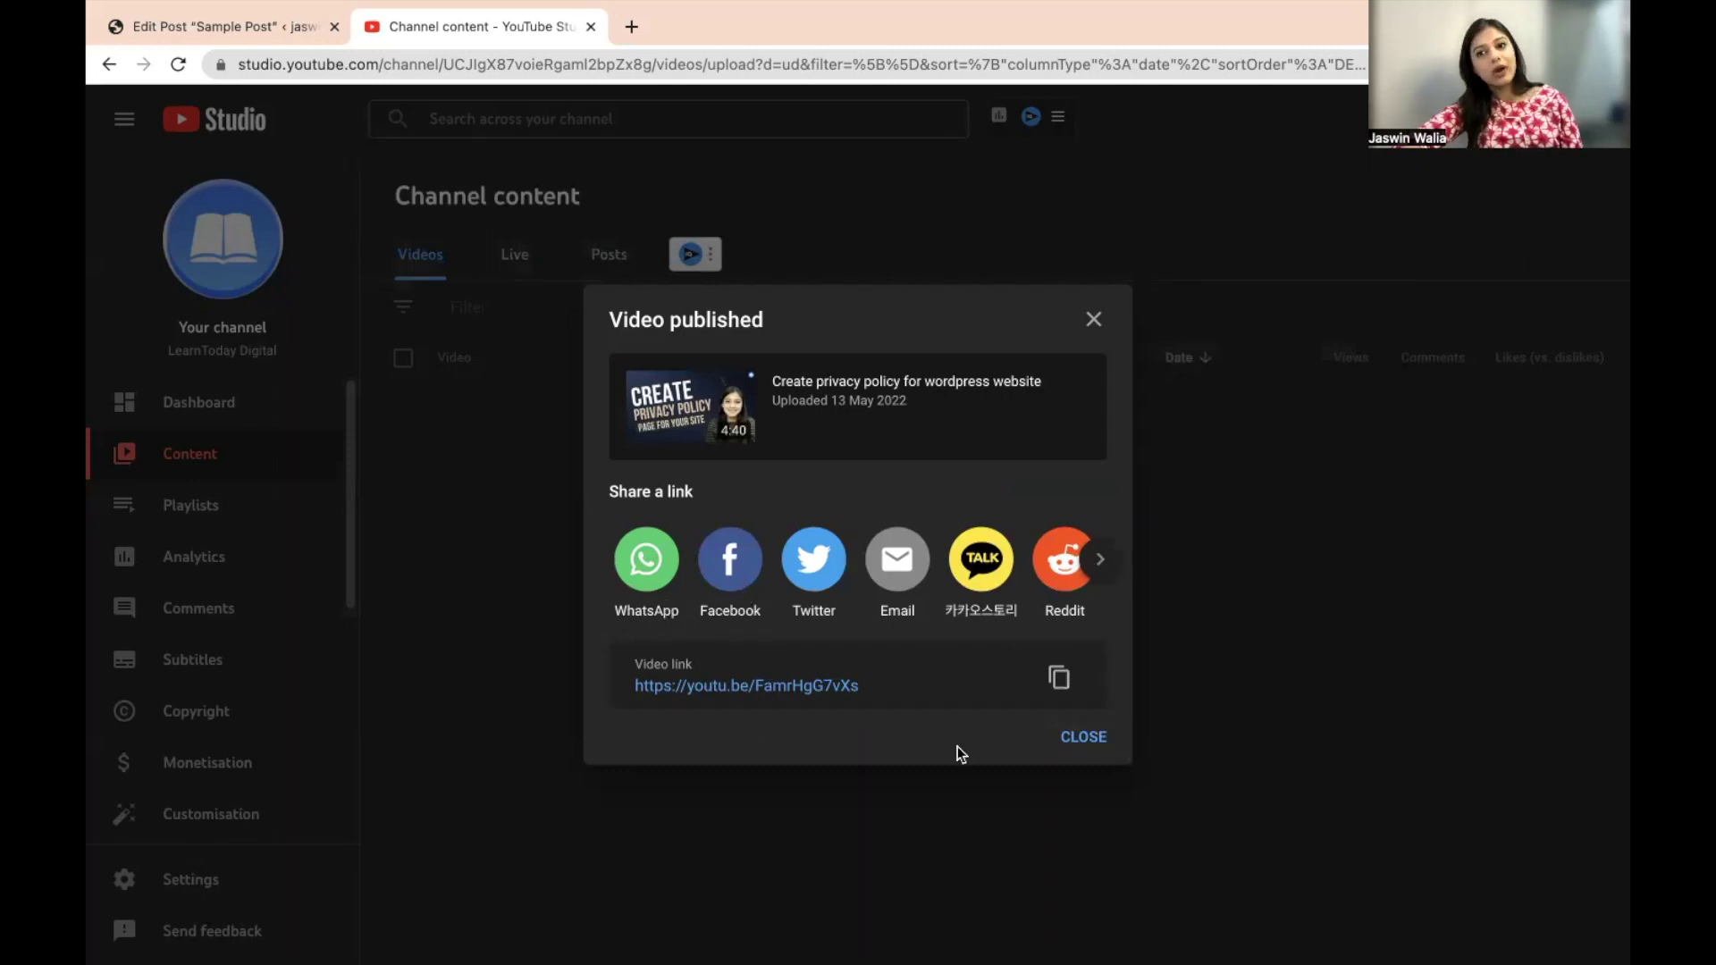
pyautogui.click(1061, 683)
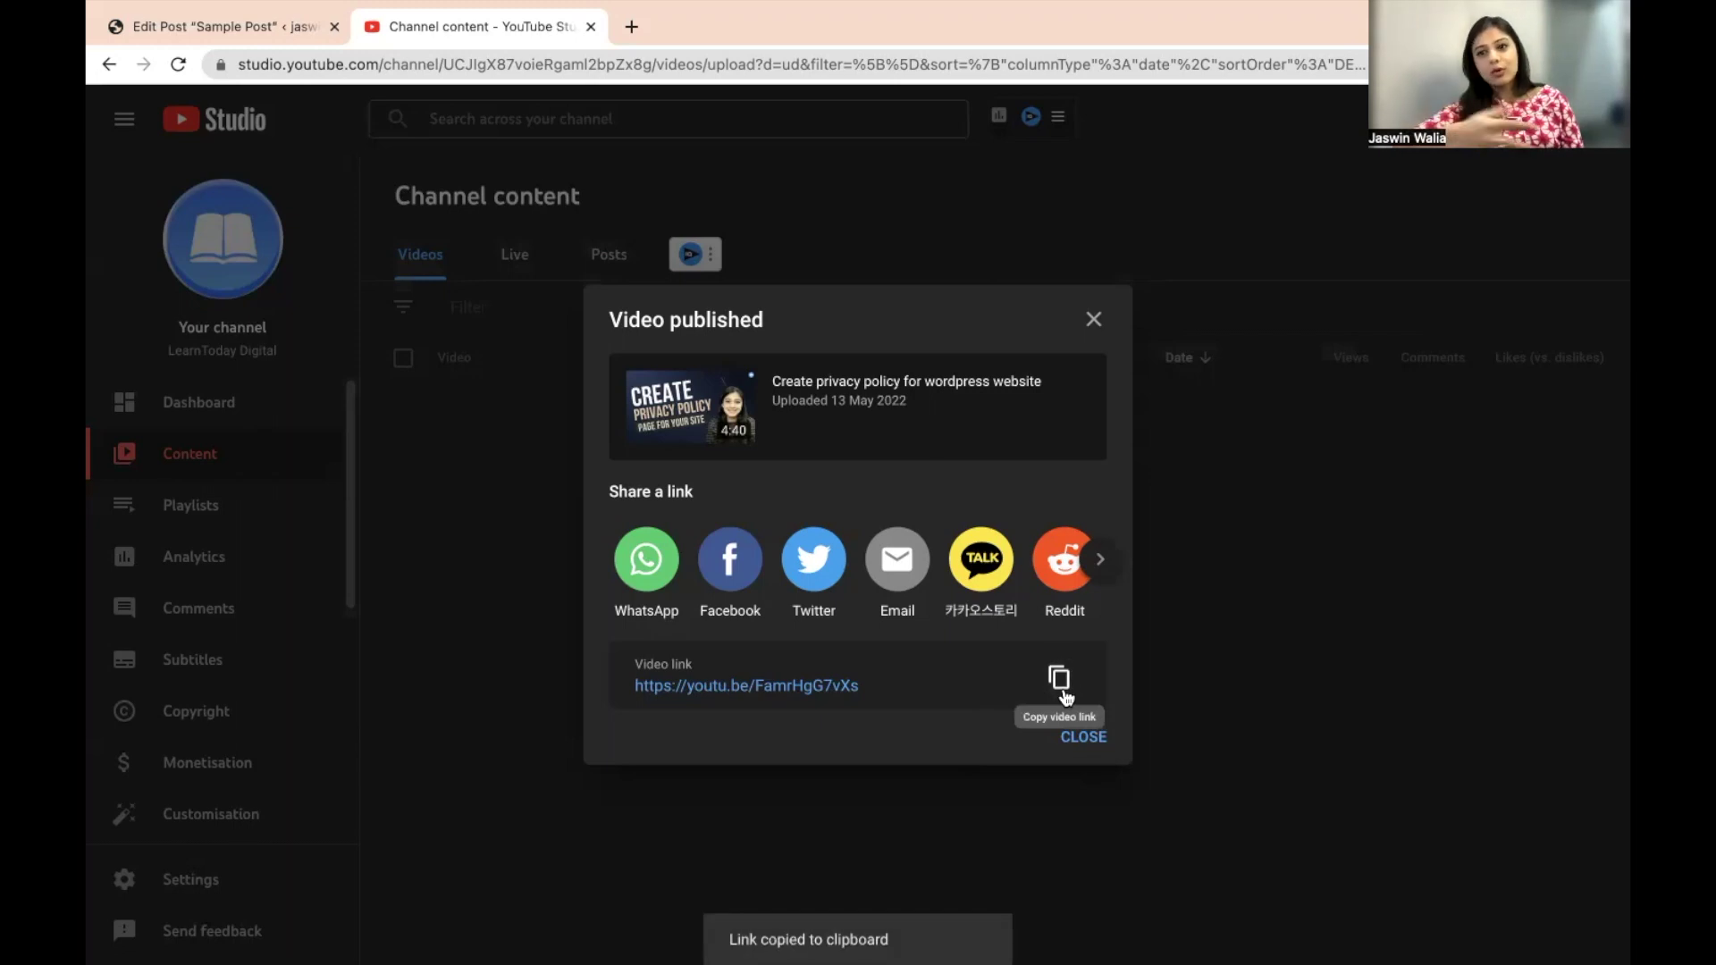